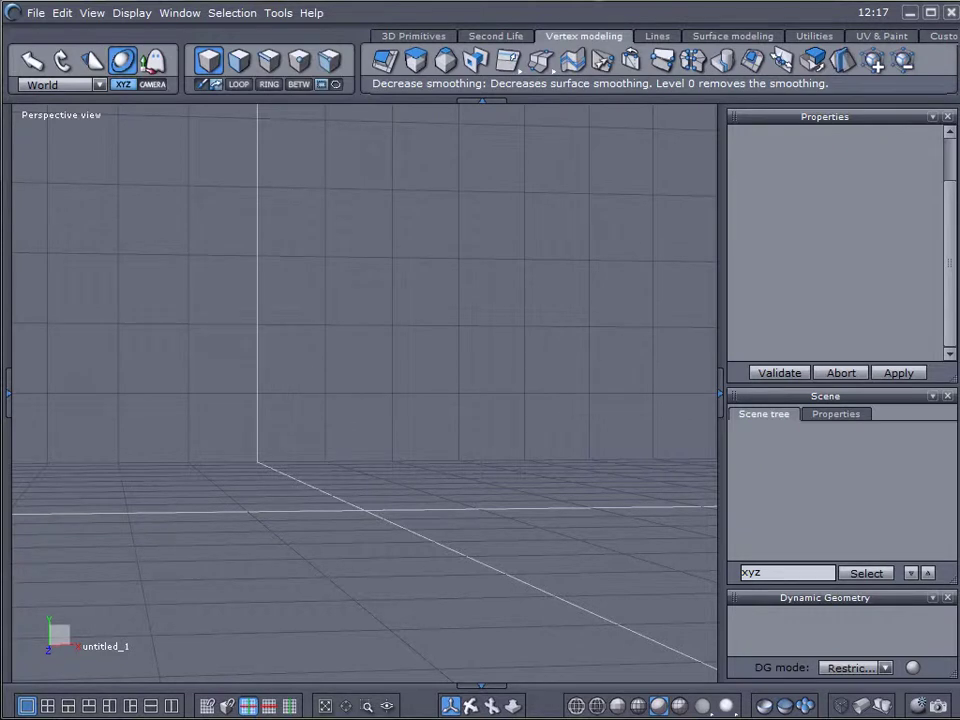
# Step: Draw a zigzag Polyline profile, Curve115 (8.587 by 14.766), from the top down to the floor
pyautogui.moveTo(418, 403); pyautogui.dragTo(646, 460, button='middle')
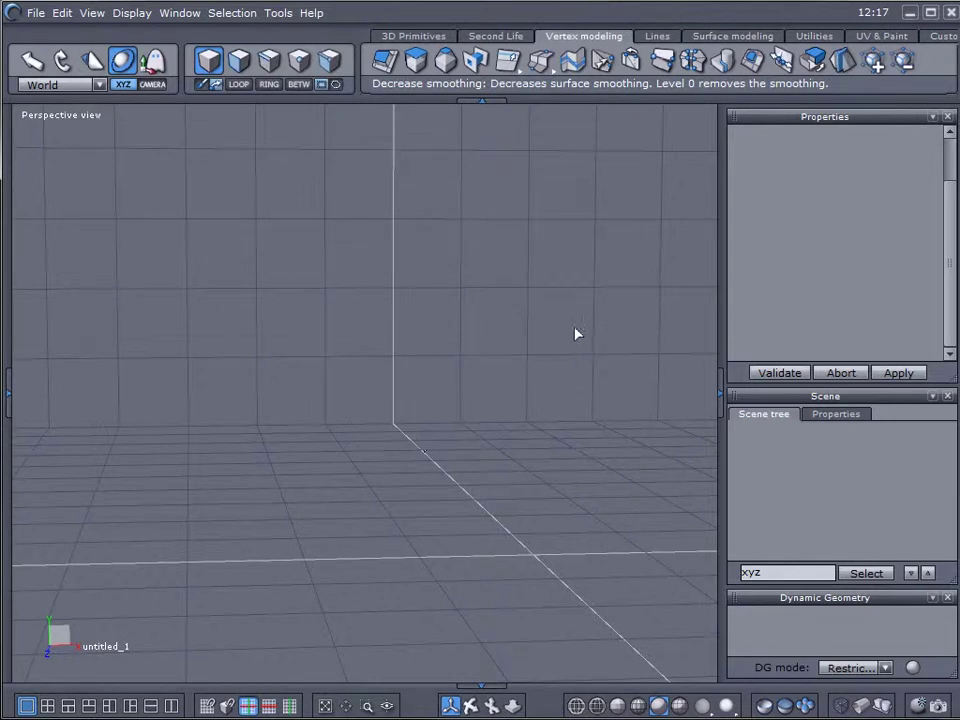
pyautogui.moveTo(527, 391); pyautogui.dragTo(561, 352, button='middle')
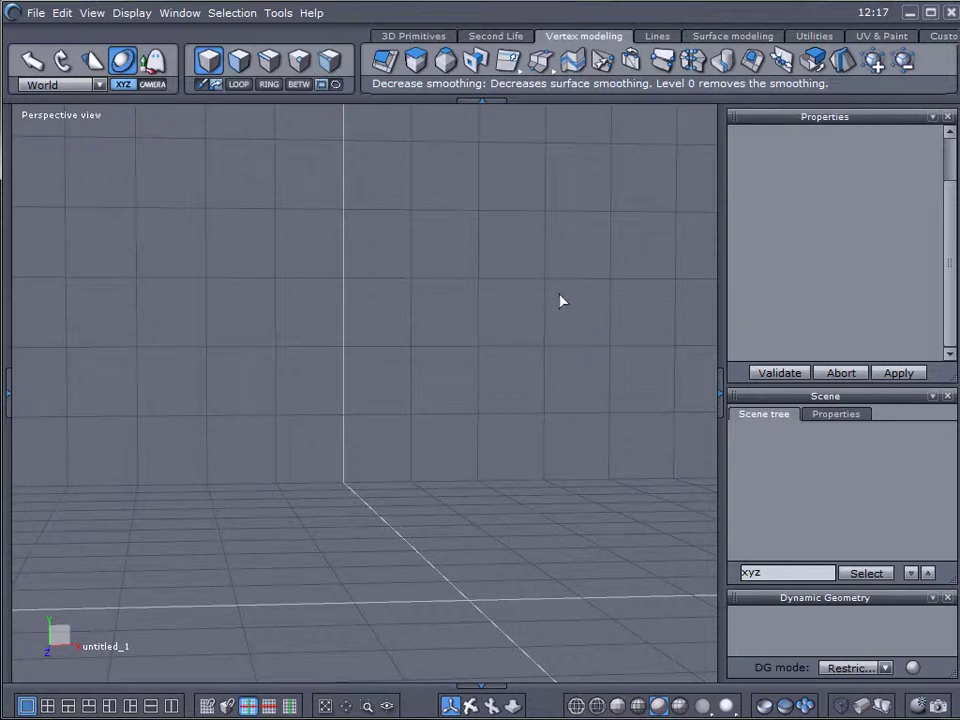
pyautogui.click(658, 37)
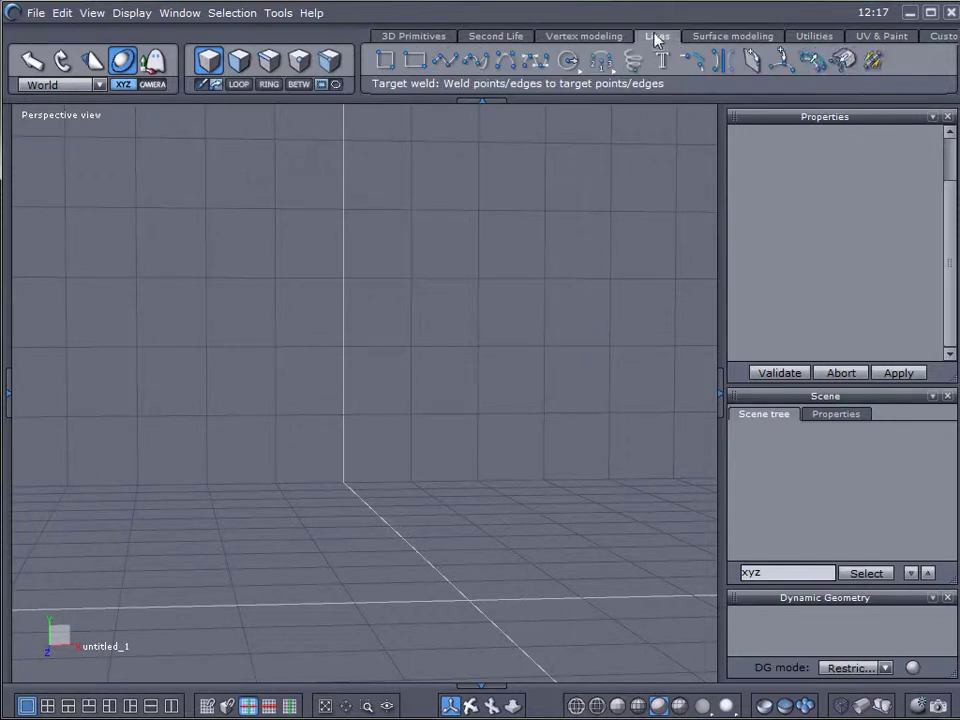
pyautogui.click(450, 66)
pyautogui.click(460, 200)
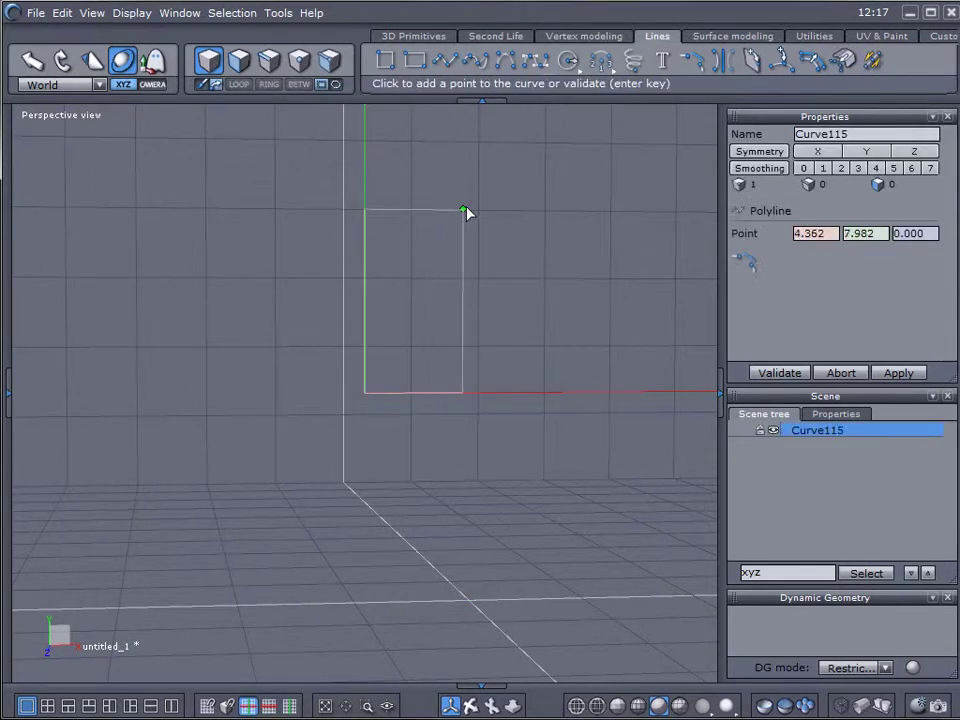
pyautogui.click(408, 243)
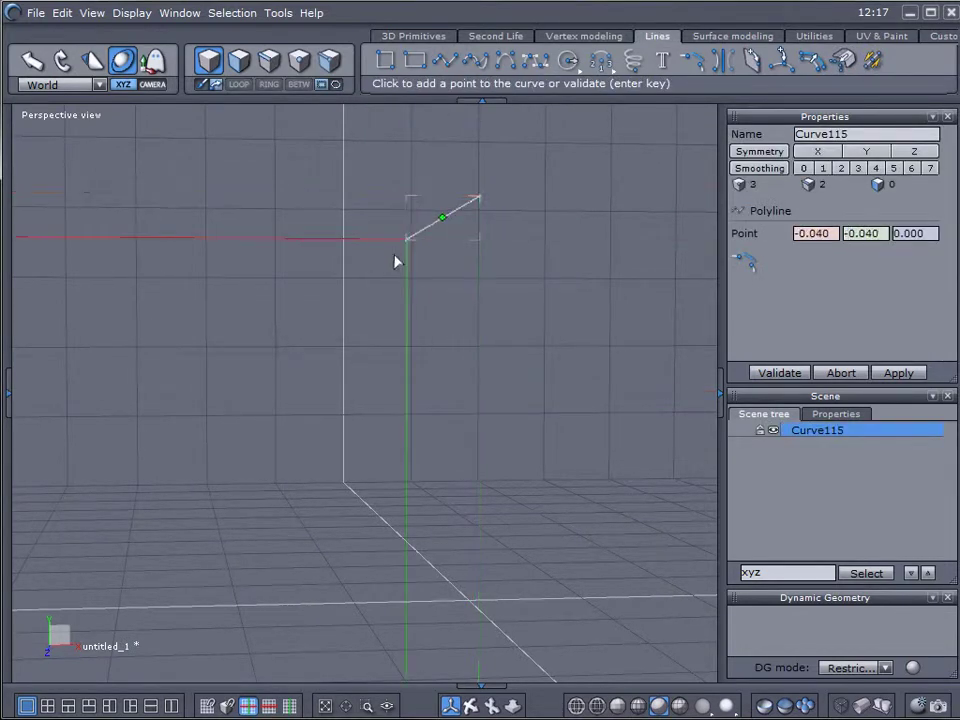
pyautogui.click(340, 311)
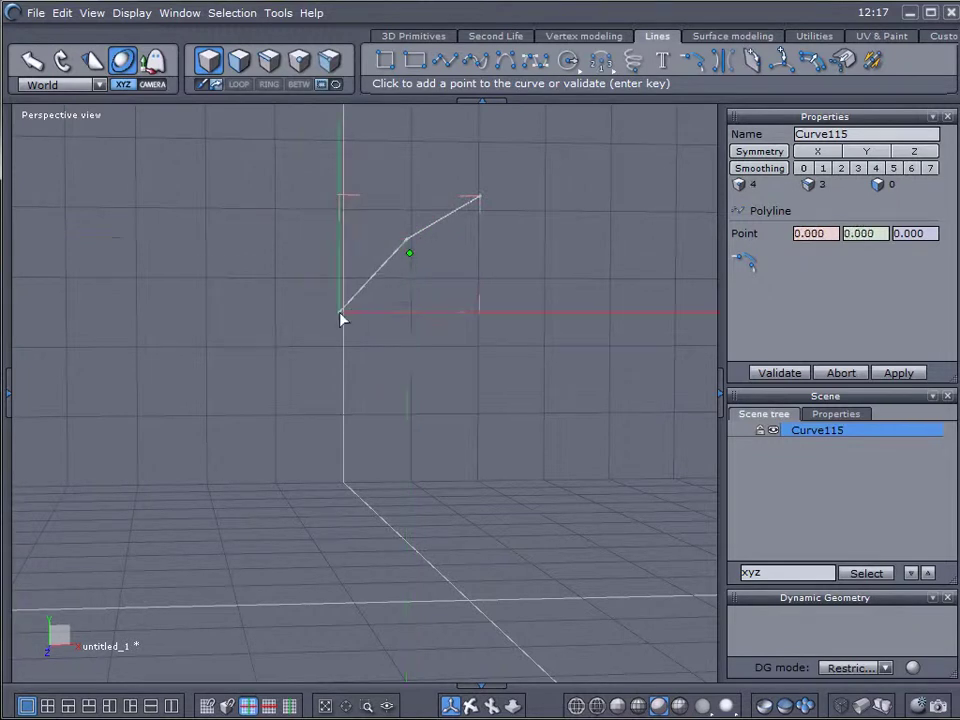
pyautogui.click(456, 387)
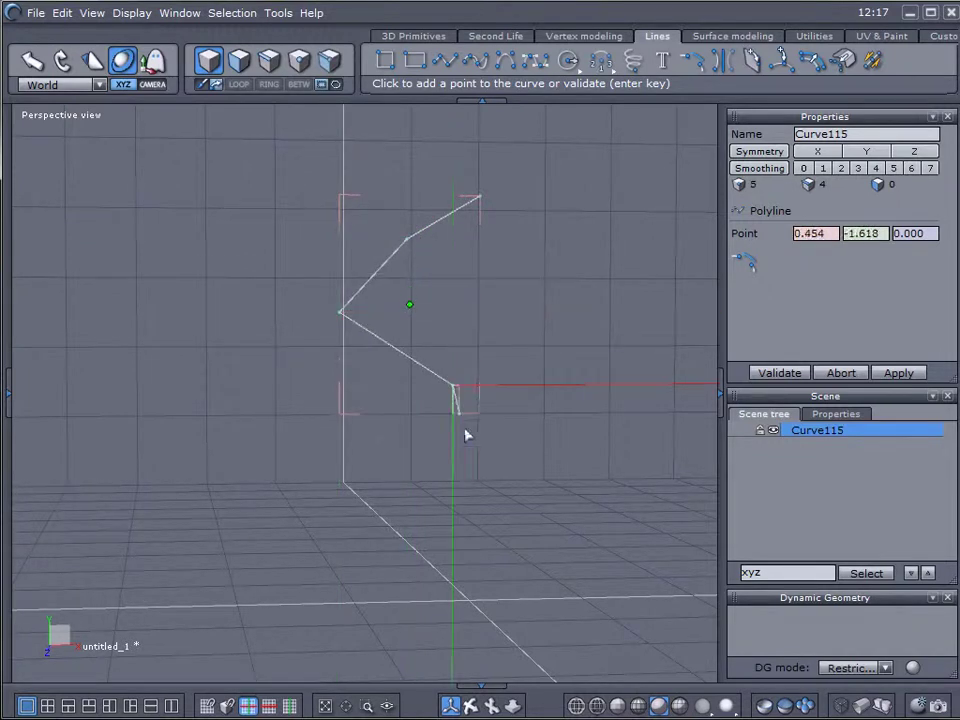
pyautogui.click(387, 477)
pyautogui.click(537, 540)
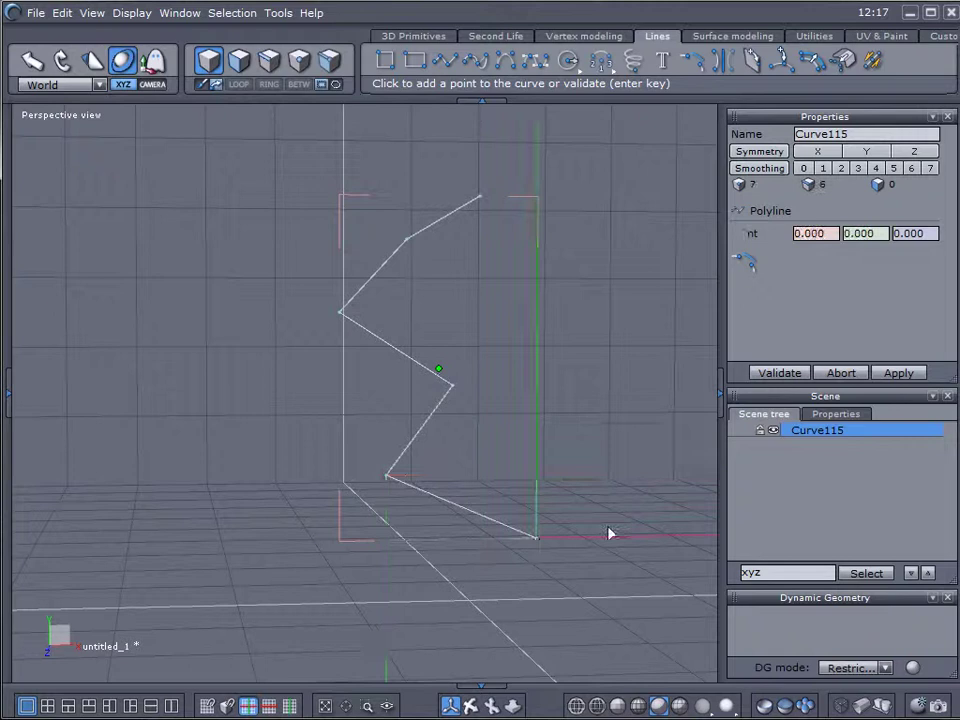
pyautogui.press('Return')
pyautogui.moveTo(606, 470); pyautogui.dragTo(587, 459, button='middle')
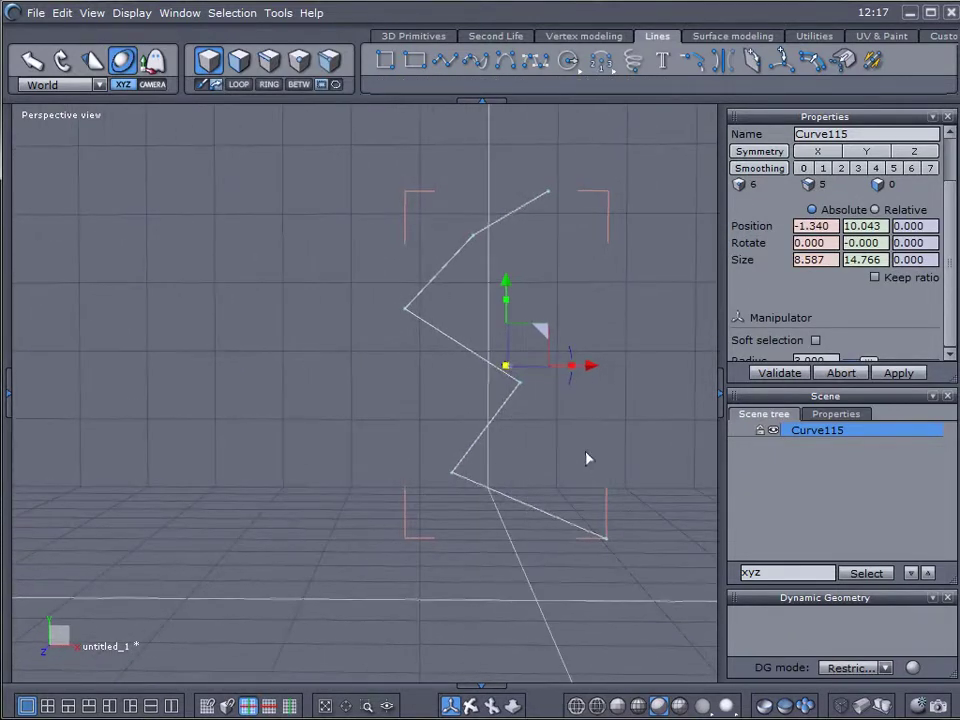
# Step: Create a circle from its centre with radius about 5 and 24 points
pyautogui.moveTo(568, 60); pyautogui.dragTo(572, 100)
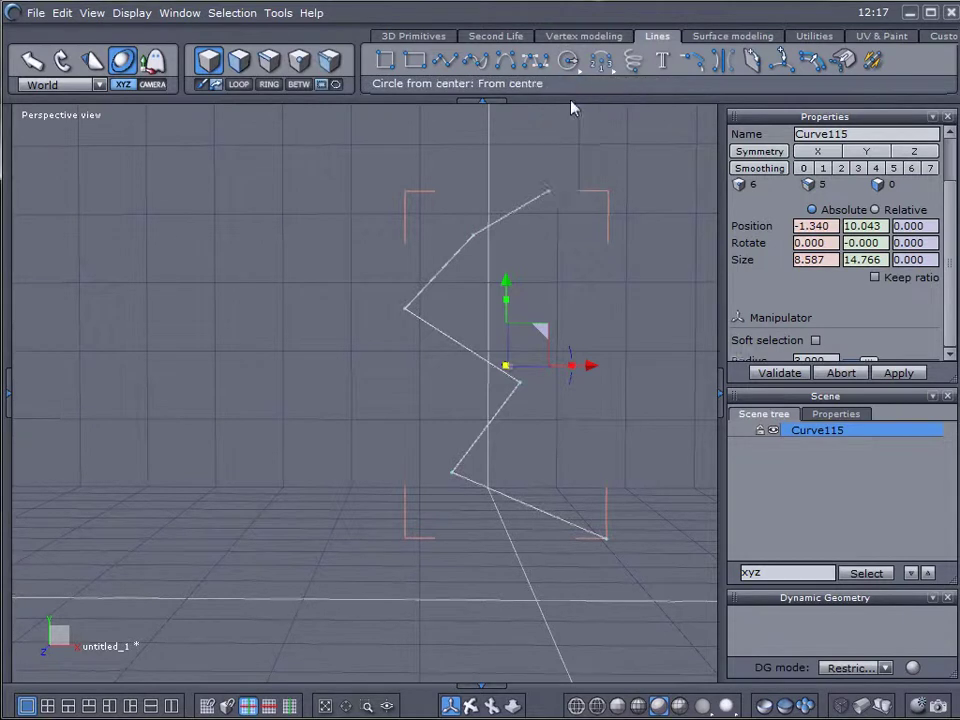
pyautogui.click(607, 538)
pyautogui.click(282, 358)
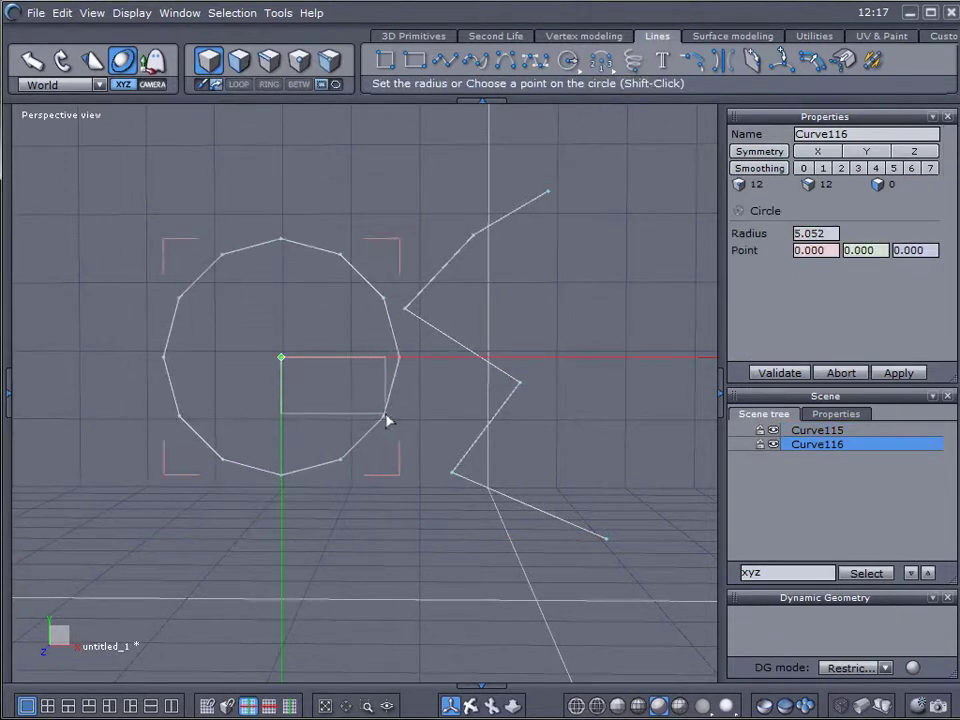
pyautogui.click(390, 423)
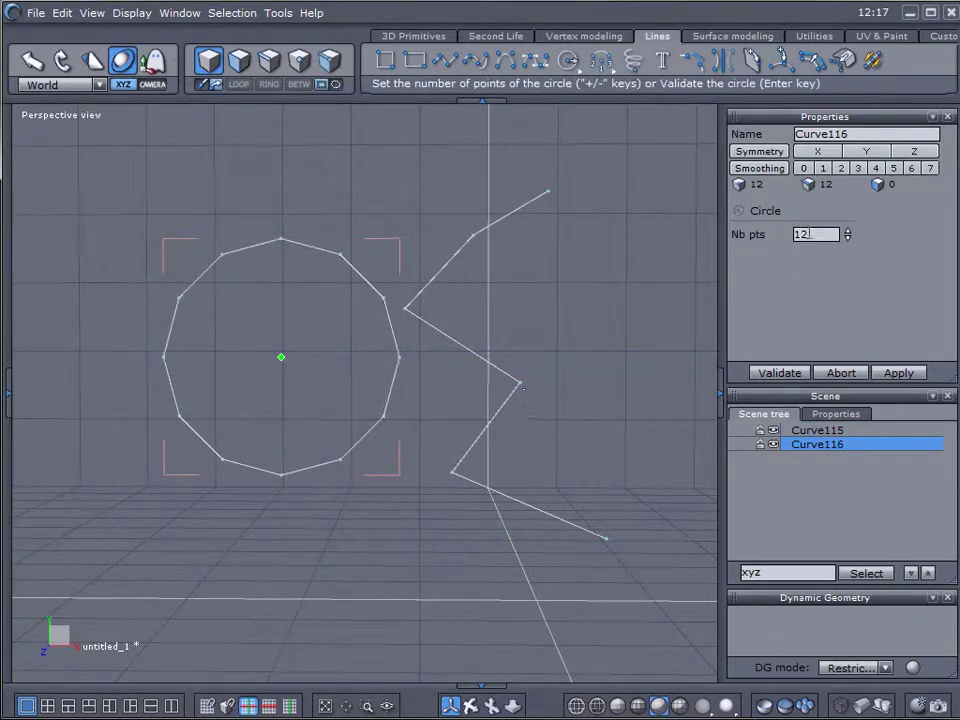
pyautogui.doubleClick(807, 234)
pyautogui.press('Return')
pyautogui.press('Return')
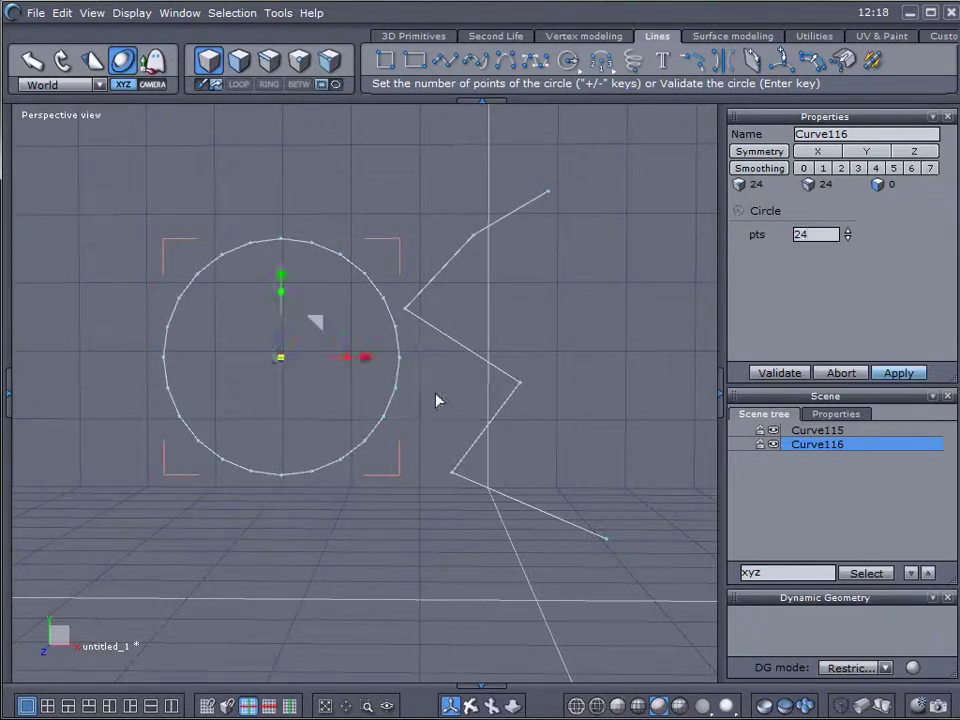
# Step: Rotate the circle 90° to lie flat and move it beneath the zigzag profile
pyautogui.moveTo(437, 399); pyautogui.dragTo(328, 306, button='middle')
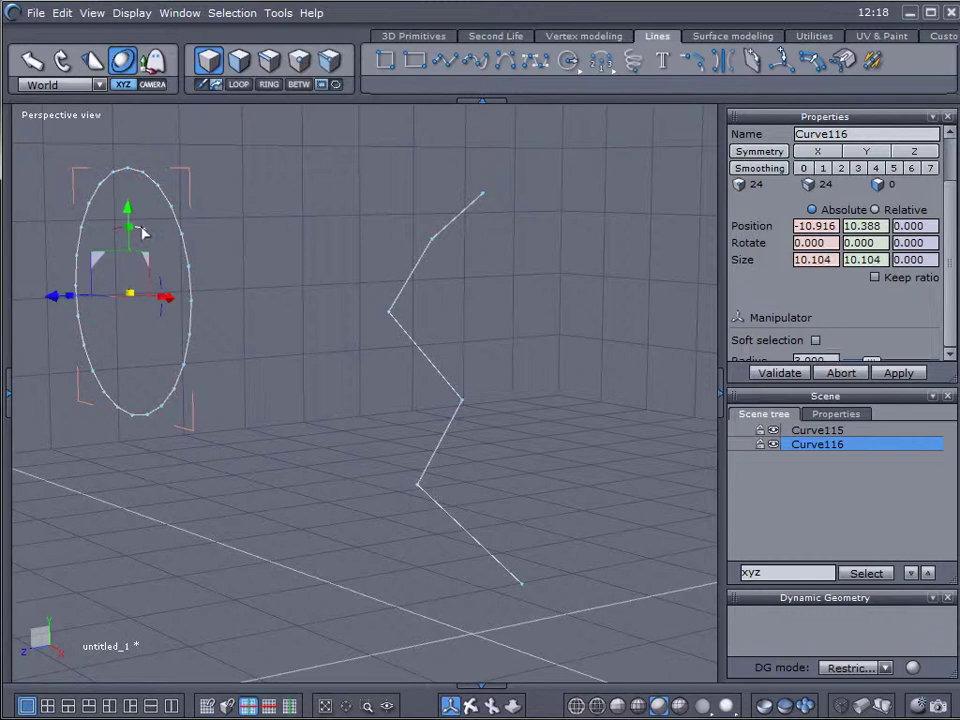
pyautogui.moveTo(143, 233); pyautogui.dragTo(229, 306)
pyautogui.moveTo(128, 208); pyautogui.dragTo(372, 651, button='middle')
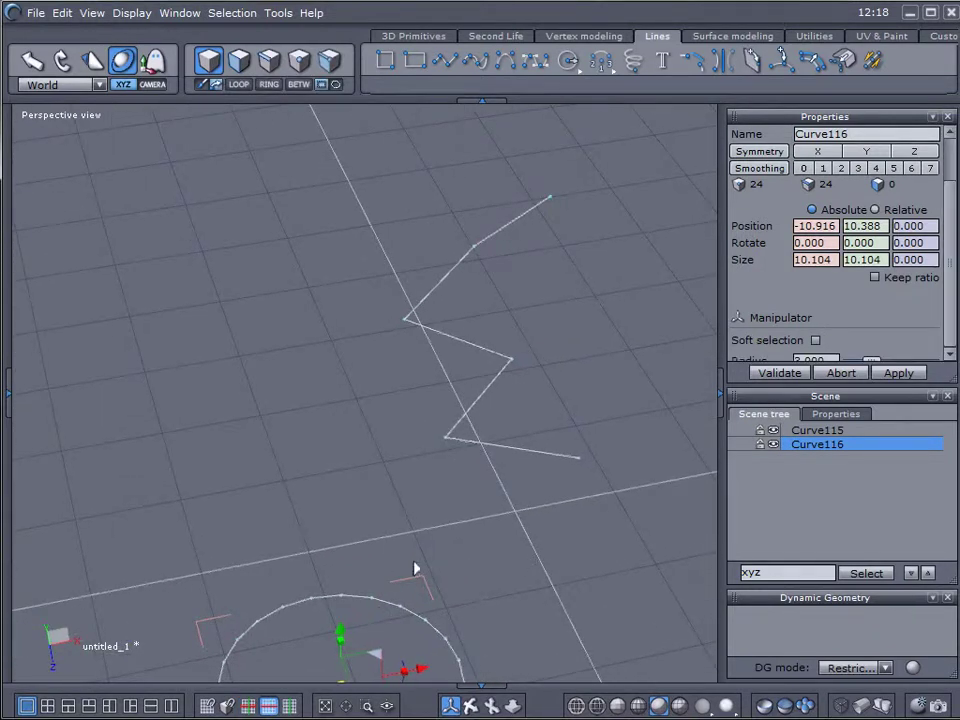
pyautogui.moveTo(417, 568); pyautogui.dragTo(411, 476, button='middle')
pyautogui.moveTo(360, 680); pyautogui.dragTo(296, 328)
pyautogui.moveTo(364, 439); pyautogui.dragTo(564, 420)
pyautogui.moveTo(690, 420); pyautogui.dragTo(589, 379, button='middle')
pyautogui.moveTo(446, 416); pyautogui.dragTo(448, 386)
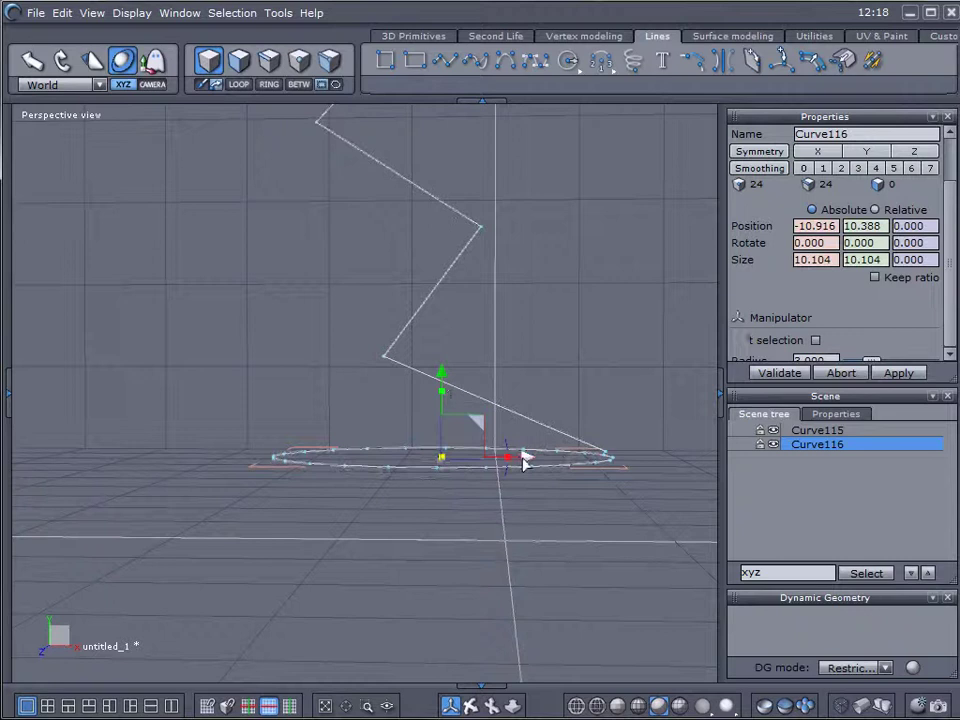
pyautogui.moveTo(524, 460); pyautogui.dragTo(518, 457)
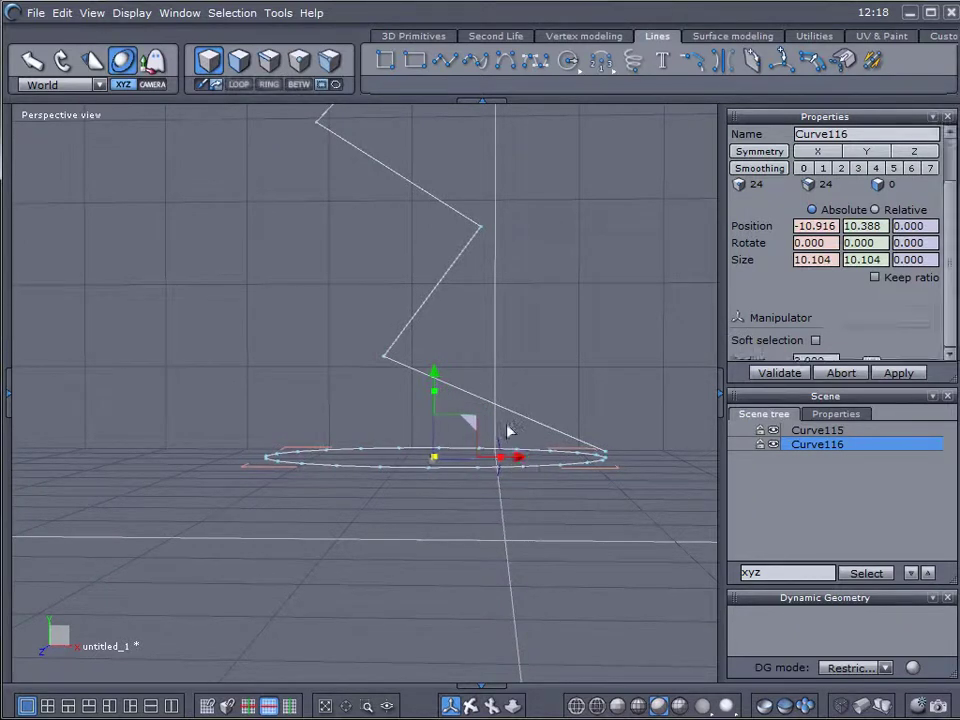
pyautogui.moveTo(369, 471); pyautogui.dragTo(314, 470, button='middle')
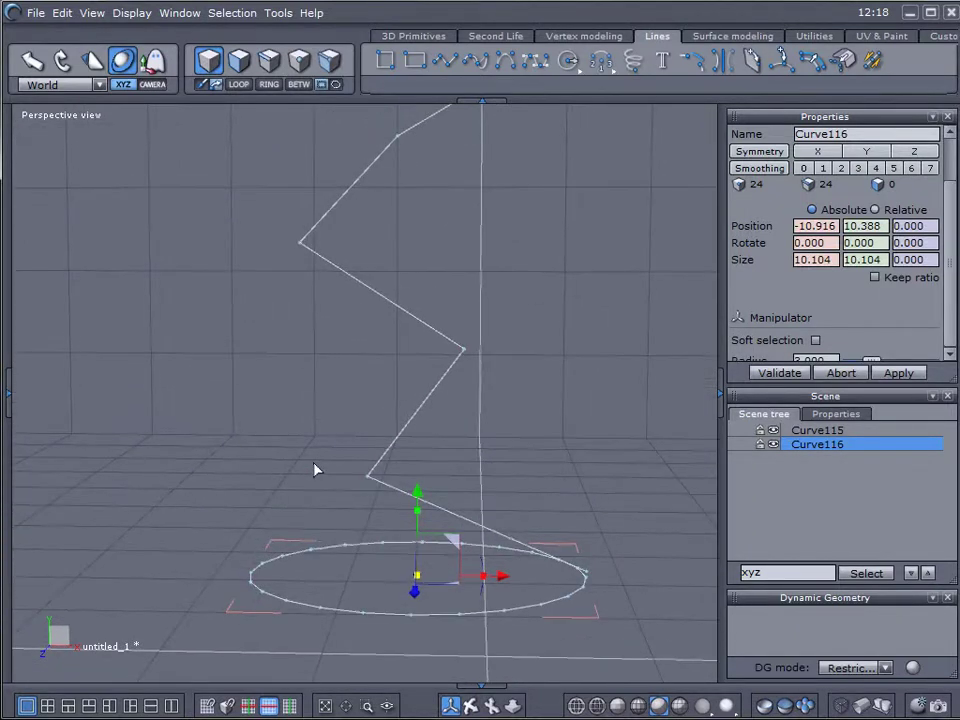
pyautogui.scroll(-2, 314, 470)
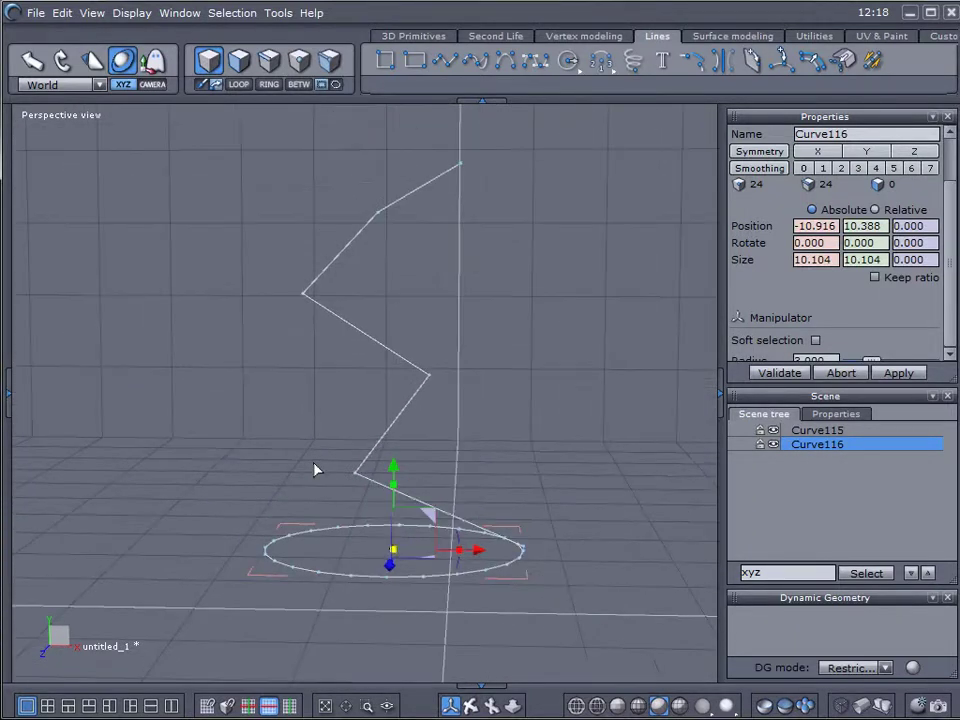
# Step: Extrude the circle along the zigzag profile with Extrude line, producing surface Form235
pyautogui.click(428, 381)
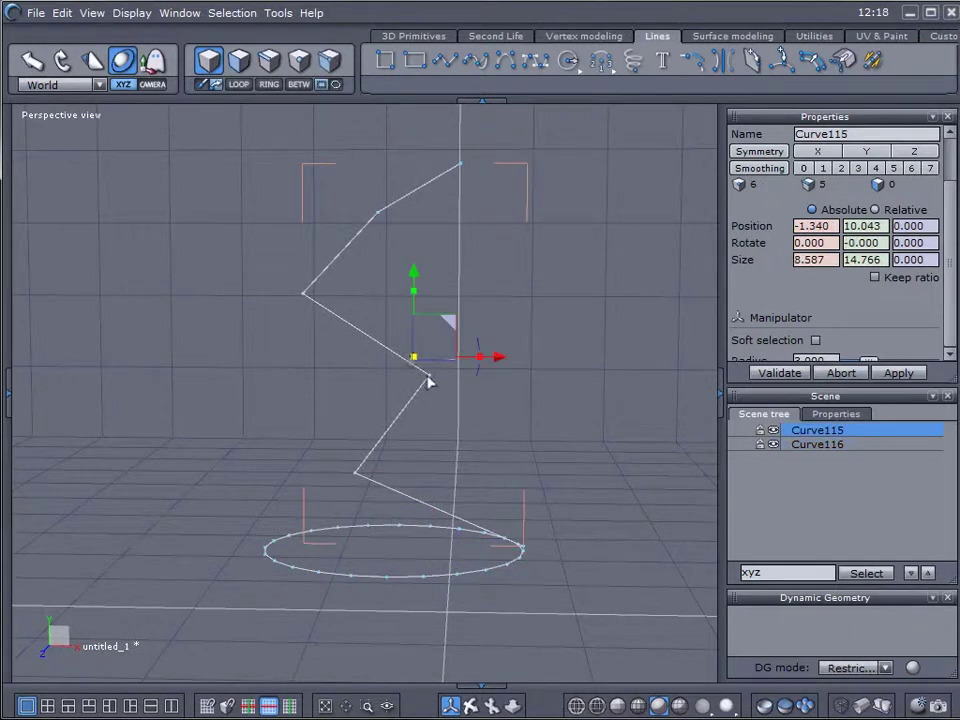
pyautogui.click(324, 577)
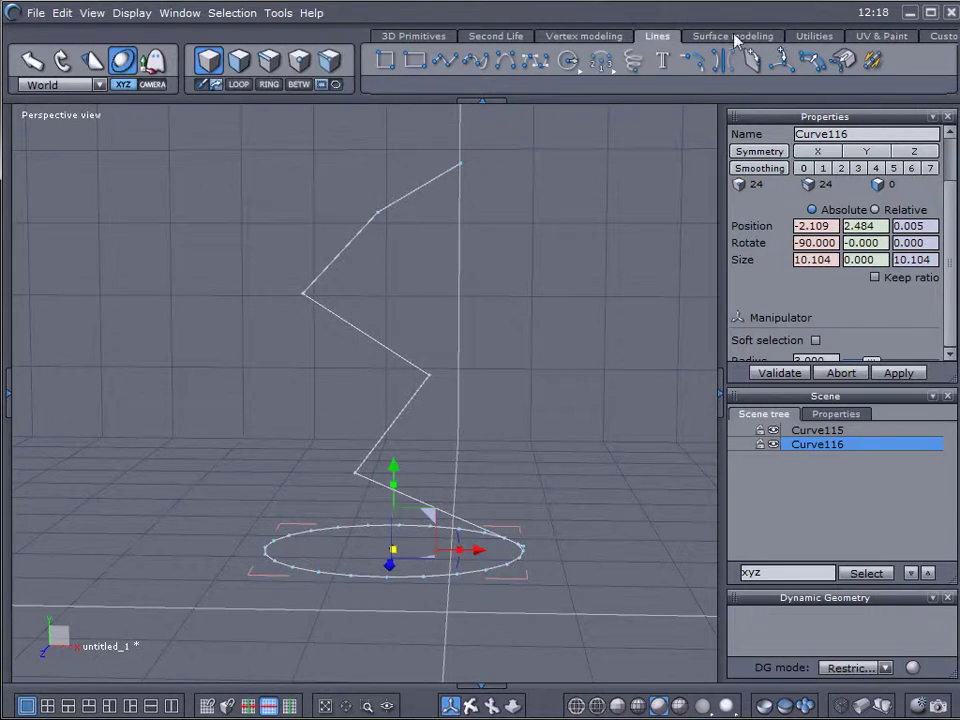
pyautogui.click(735, 38)
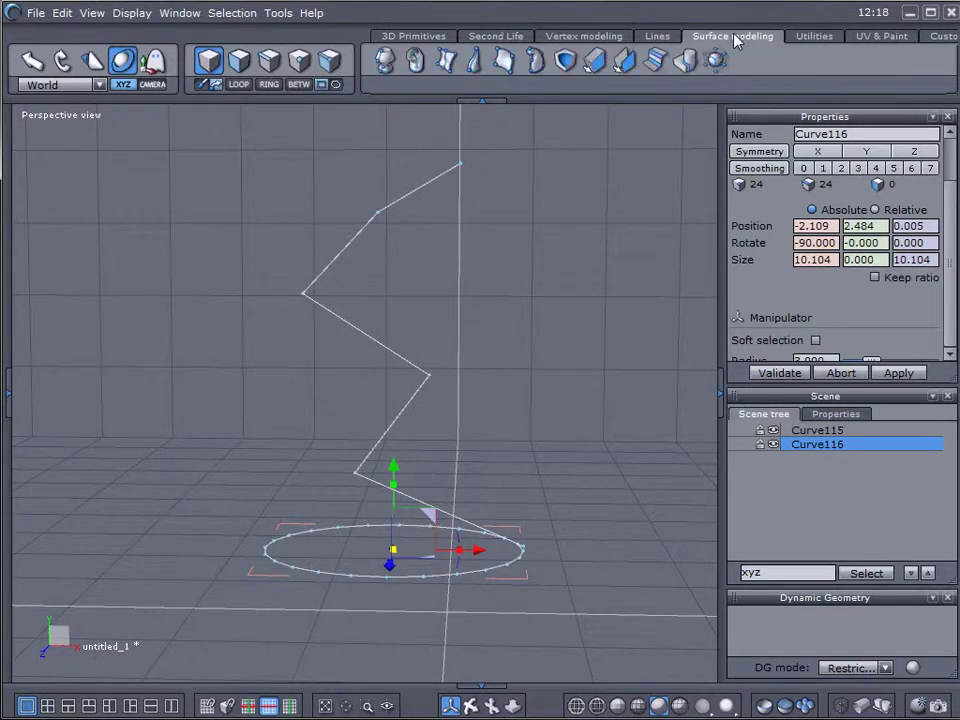
pyautogui.click(383, 63)
pyautogui.click(399, 206)
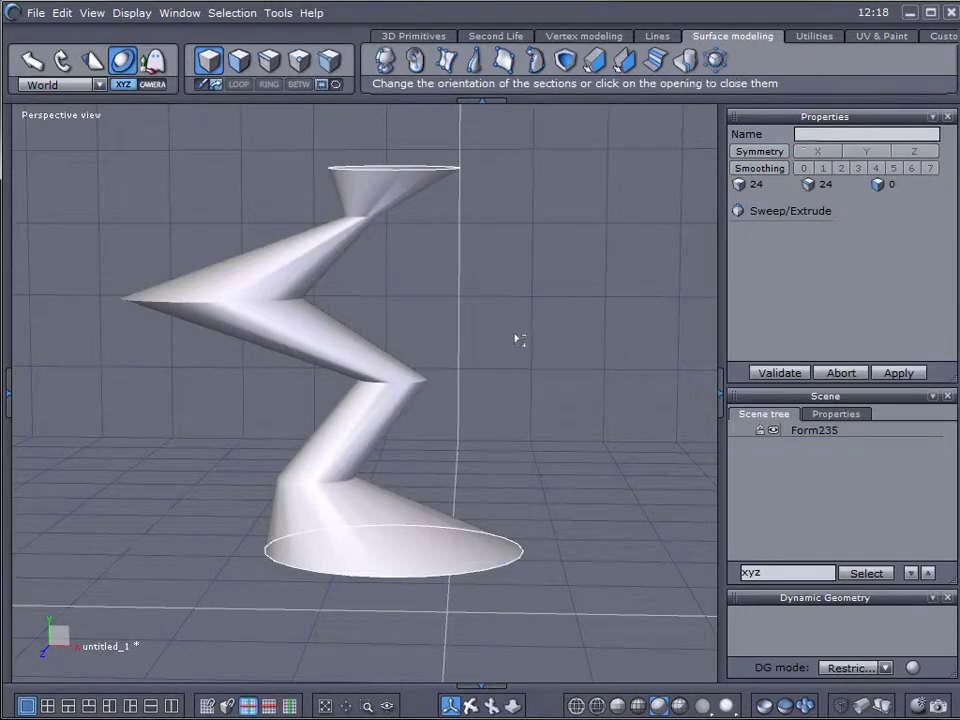
pyautogui.moveTo(520, 340); pyautogui.dragTo(486, 326, button='right')
pyautogui.moveTo(487, 374); pyautogui.dragTo(507, 374, button='right')
pyautogui.press('space')
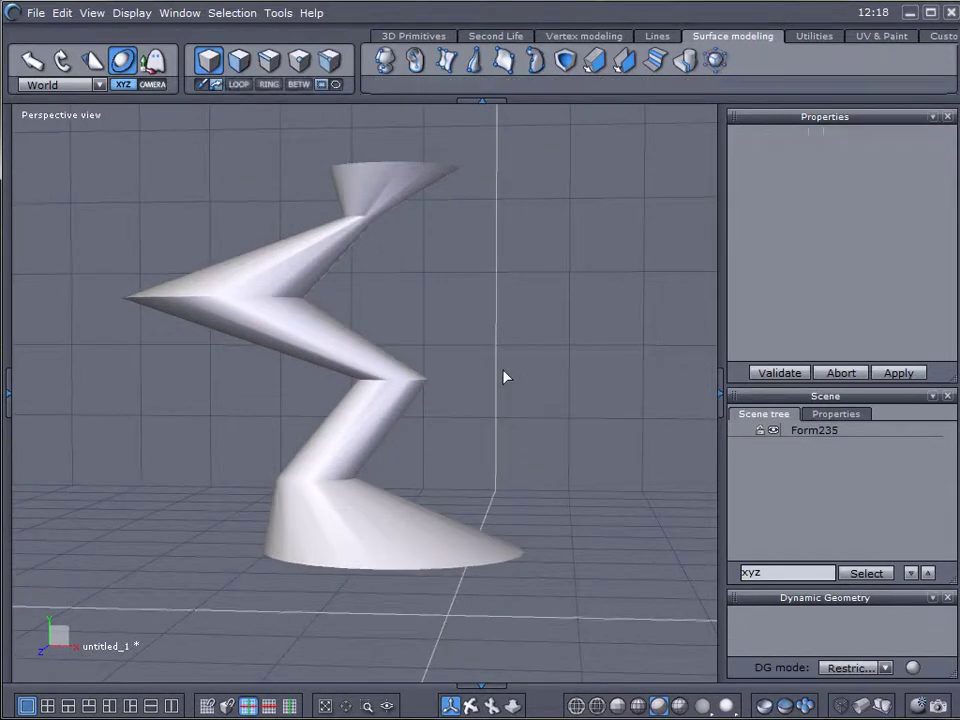
# Step: Select the Form235 surface and enlarge the Dynamic Geometry panel
pyautogui.moveTo(543, 347); pyautogui.dragTo(407, 377, button='right')
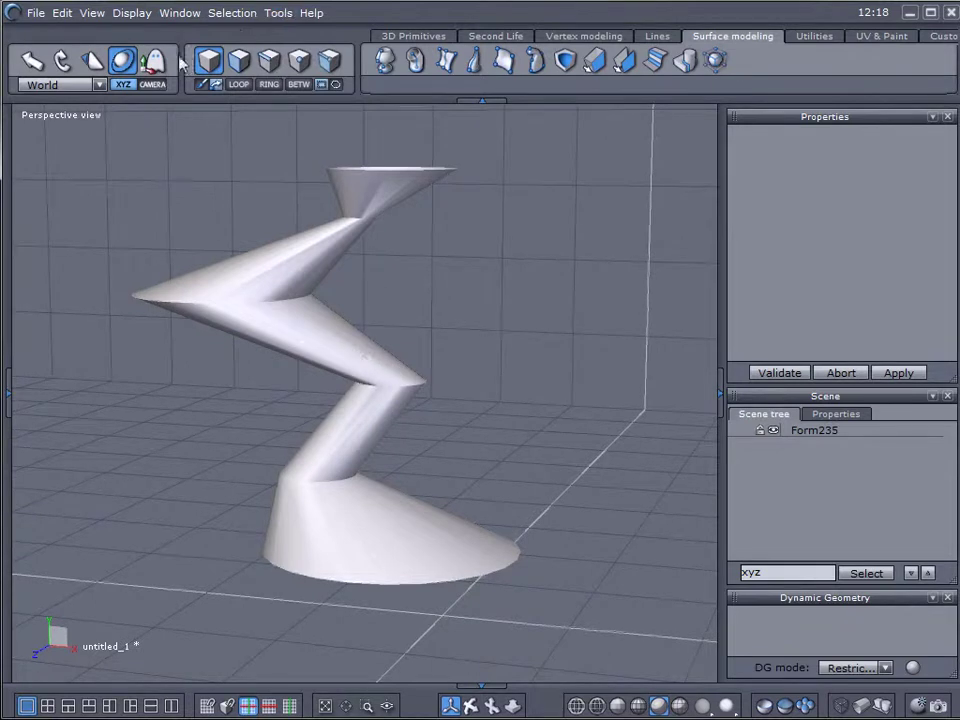
pyautogui.click(290, 295)
pyautogui.moveTo(290, 295); pyautogui.dragTo(210, 315, button='right')
pyautogui.moveTo(831, 584); pyautogui.dragTo(829, 517)
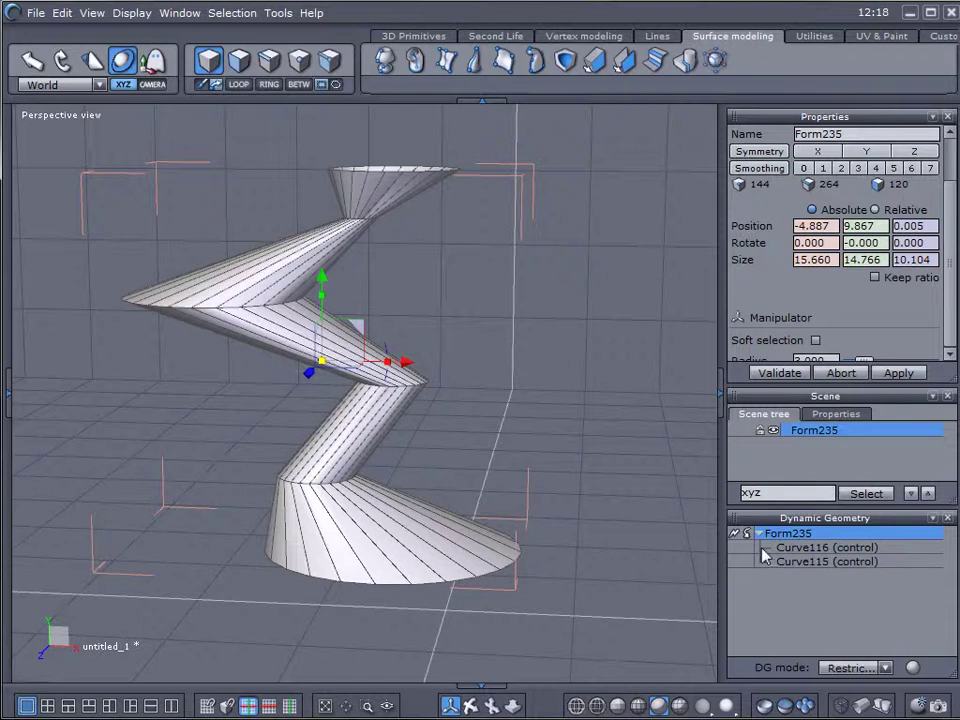
# Step: Pick the Curve116 and Curve115 control entries, ending on the Curve115 profile
pyautogui.click(815, 563)
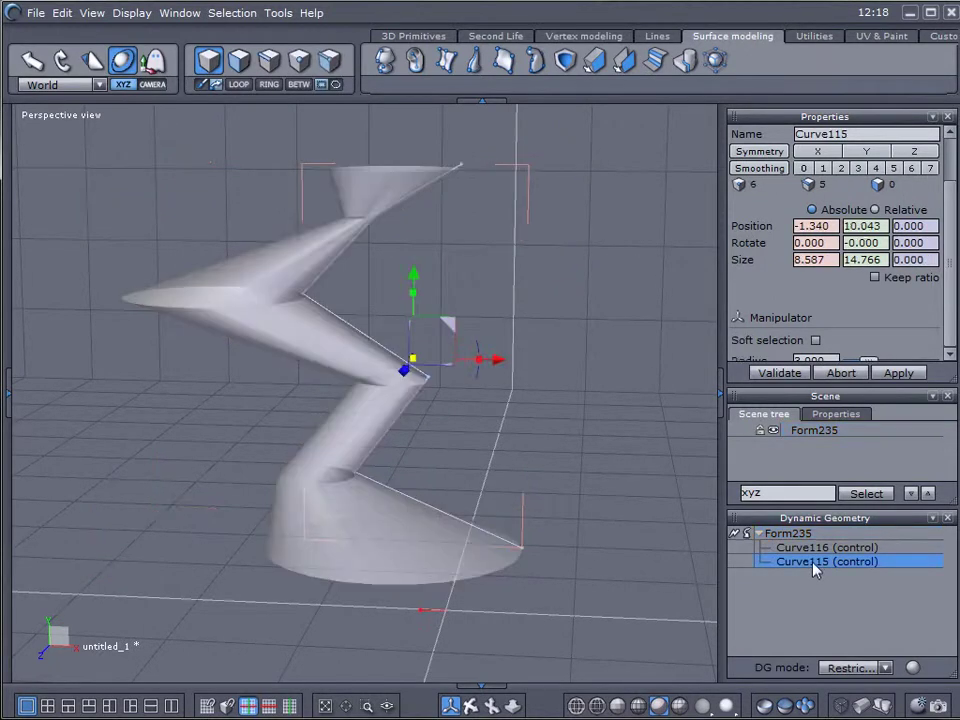
pyautogui.click(790, 547)
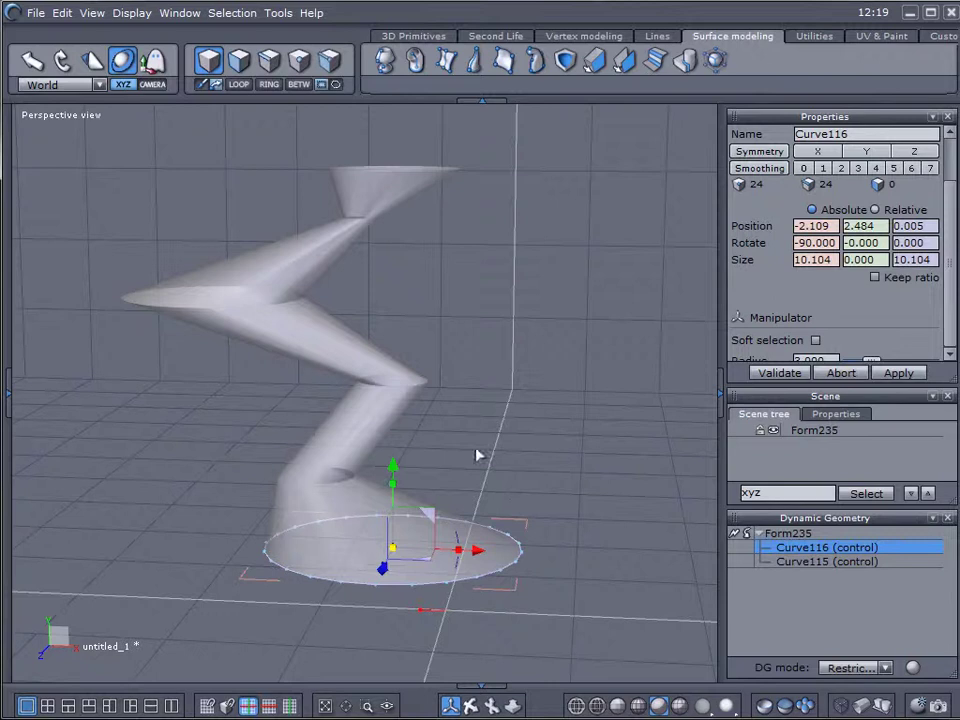
pyautogui.moveTo(565, 438)
pyautogui.mouseDown(button='middle')
pyautogui.moveTo(606, 435)
pyautogui.moveTo(573, 428)
pyautogui.mouseUp(button='middle')
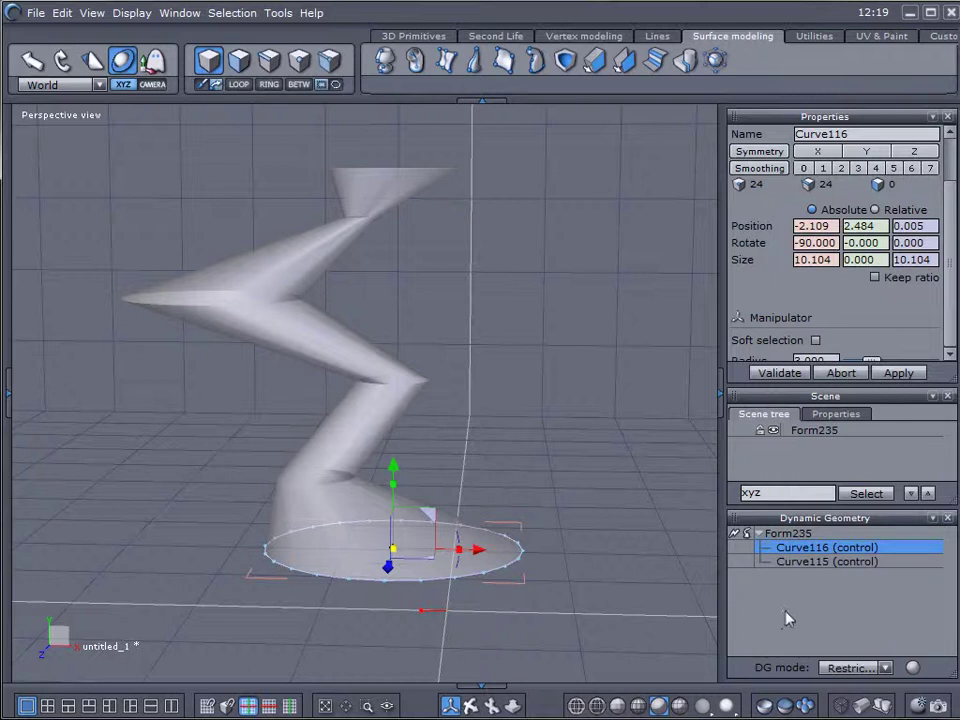
pyautogui.click(842, 565)
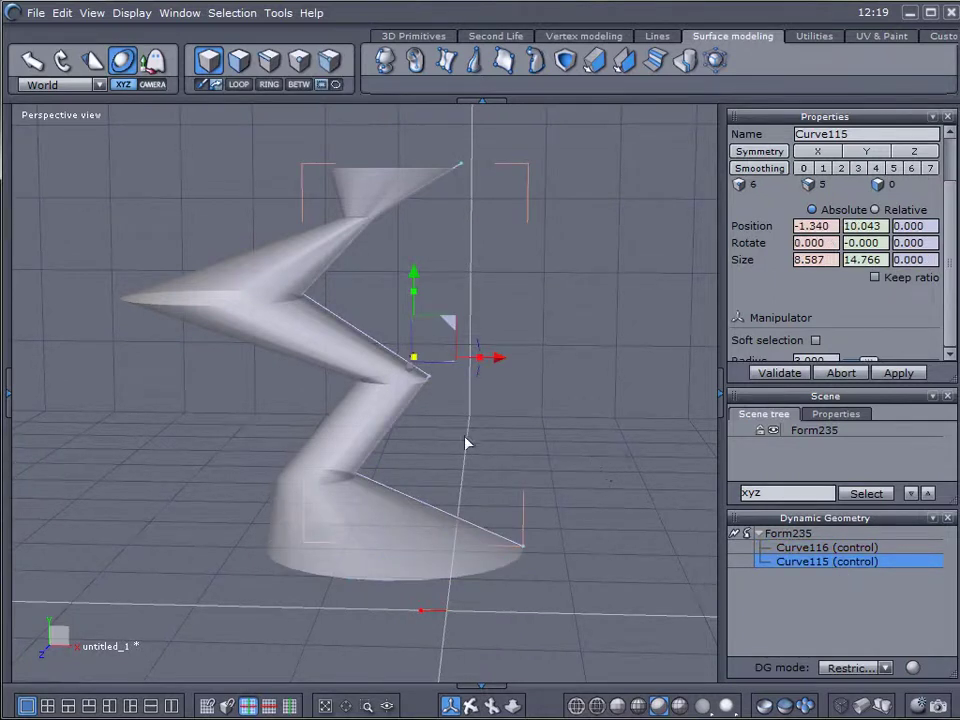
pyautogui.moveTo(465, 444)
pyautogui.mouseDown(button='middle')
pyautogui.moveTo(476, 416)
pyautogui.moveTo(476, 426)
pyautogui.mouseUp(button='middle')
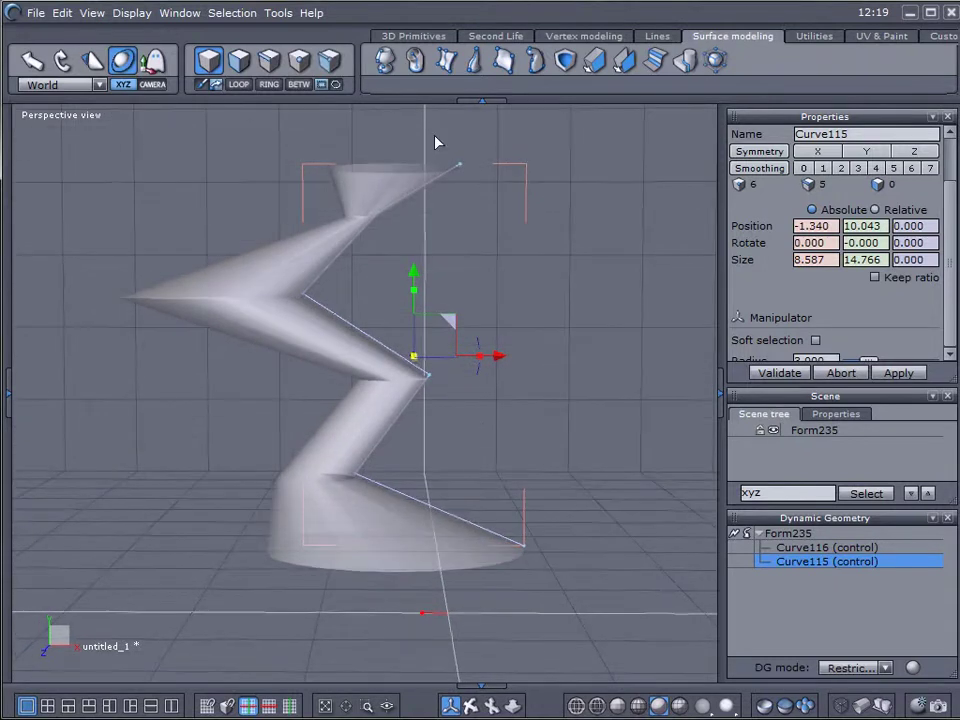
# Step: Move the lower profile points to straighten the zigzag into a vertical stem
pyautogui.click(301, 64)
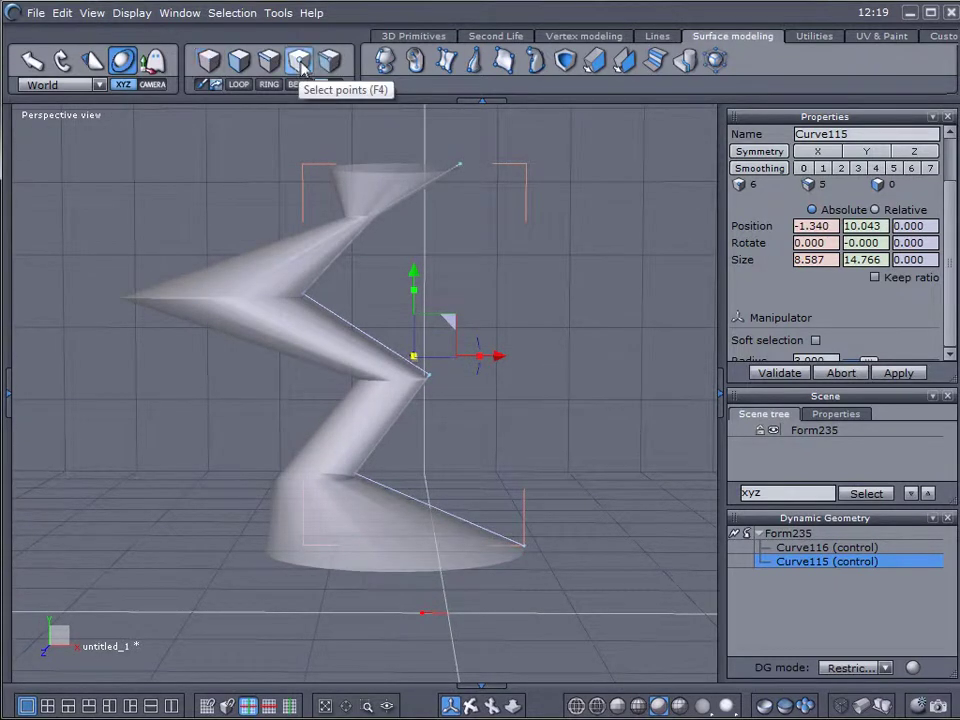
pyautogui.click(357, 476)
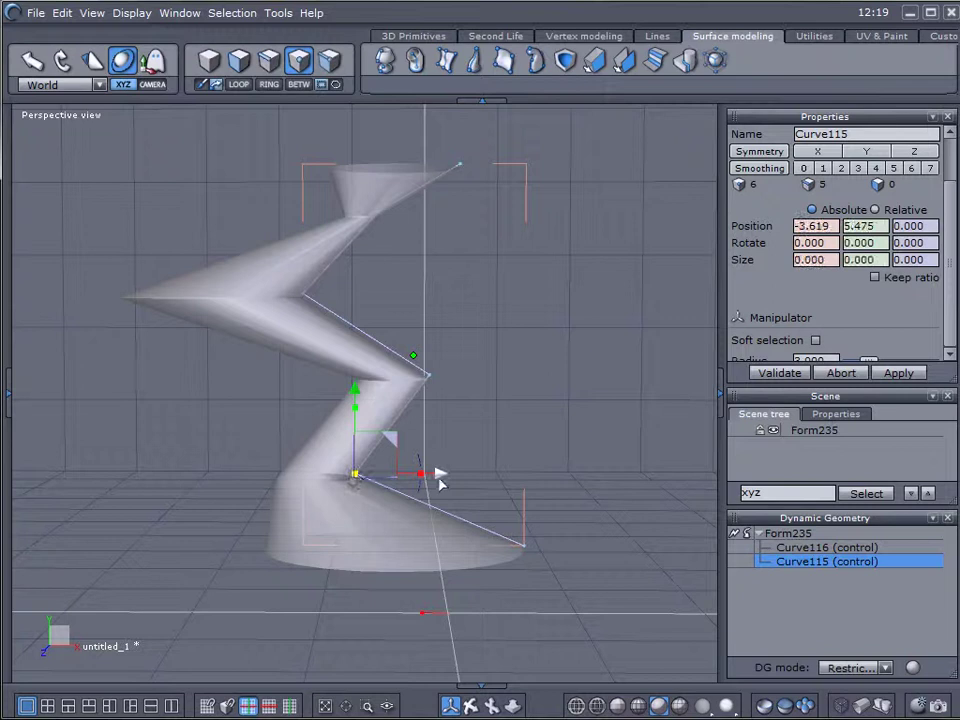
pyautogui.moveTo(439, 478); pyautogui.dragTo(536, 487)
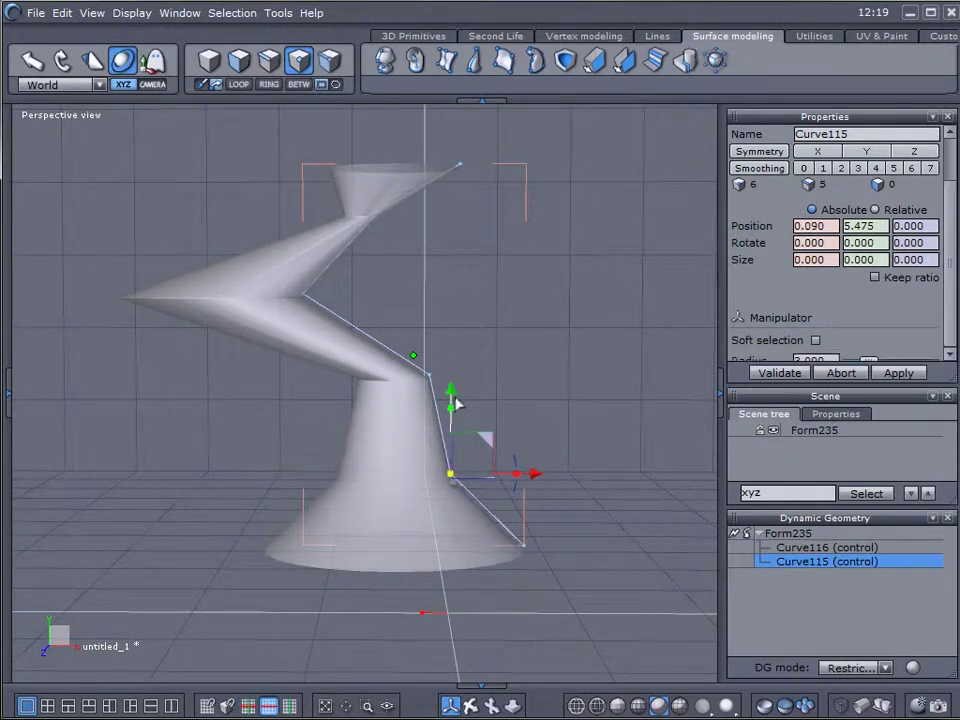
pyautogui.moveTo(453, 397); pyautogui.dragTo(453, 430)
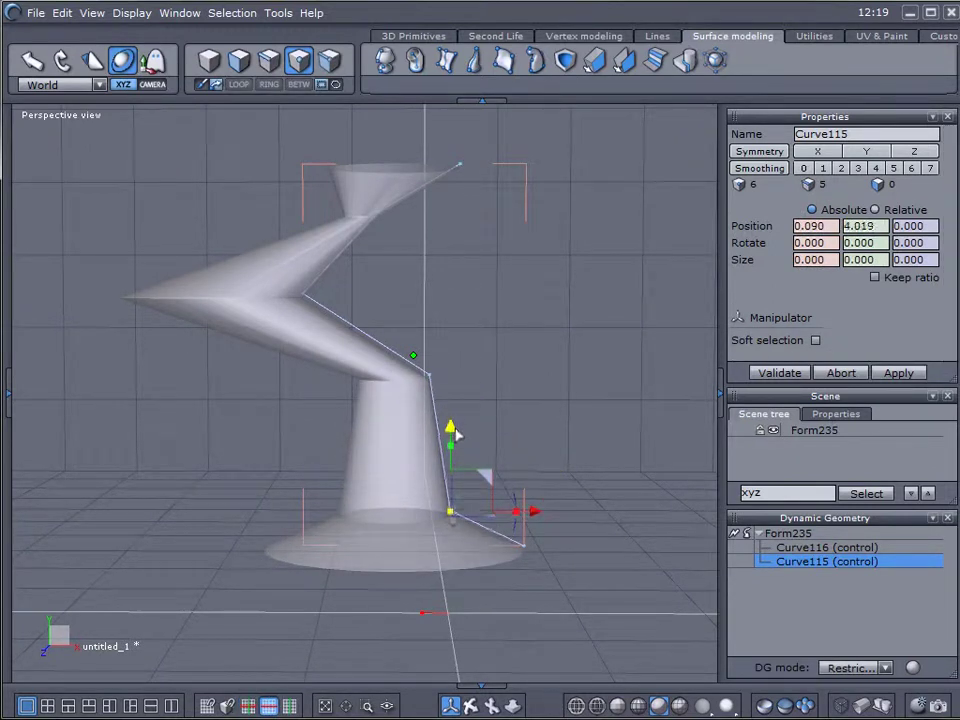
pyautogui.click(431, 379)
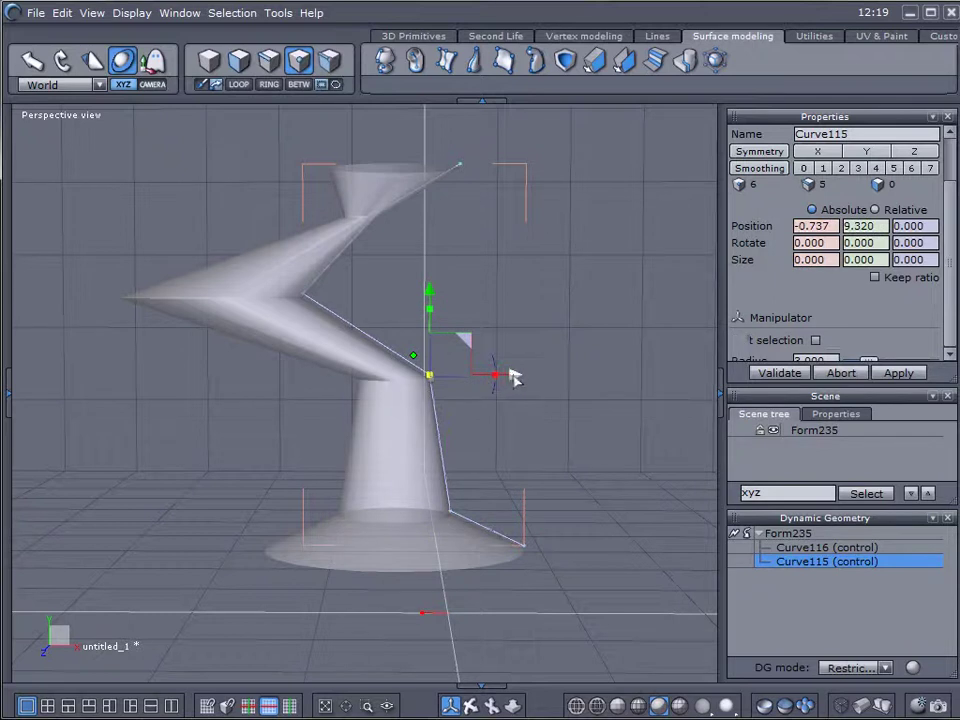
pyautogui.moveTo(514, 377); pyautogui.dragTo(527, 377)
pyautogui.click(449, 511)
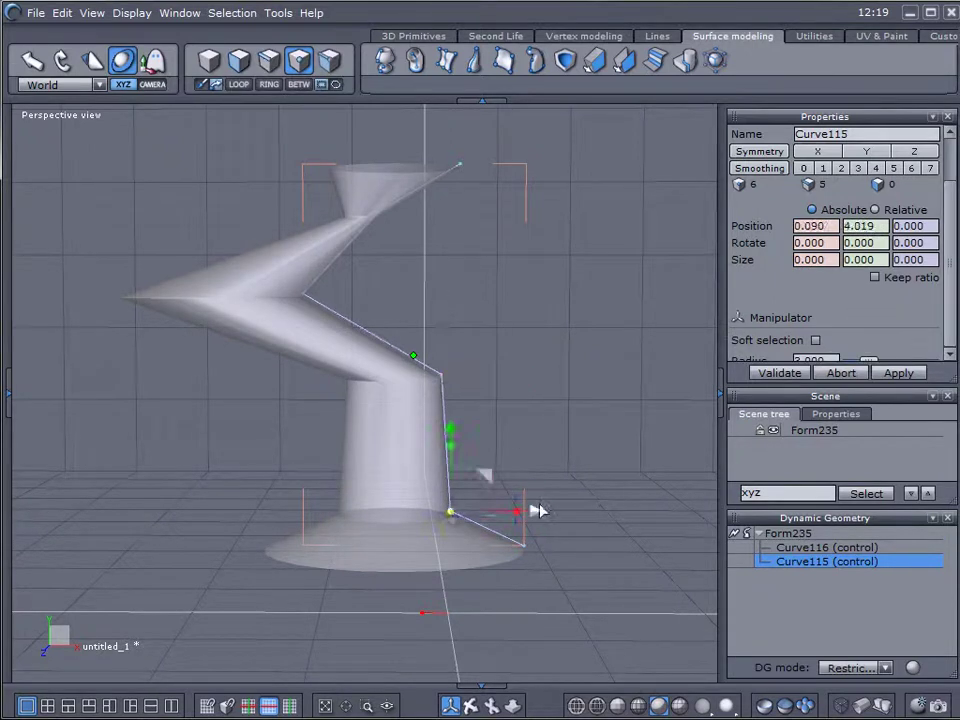
pyautogui.moveTo(535, 509); pyautogui.dragTo(516, 513)
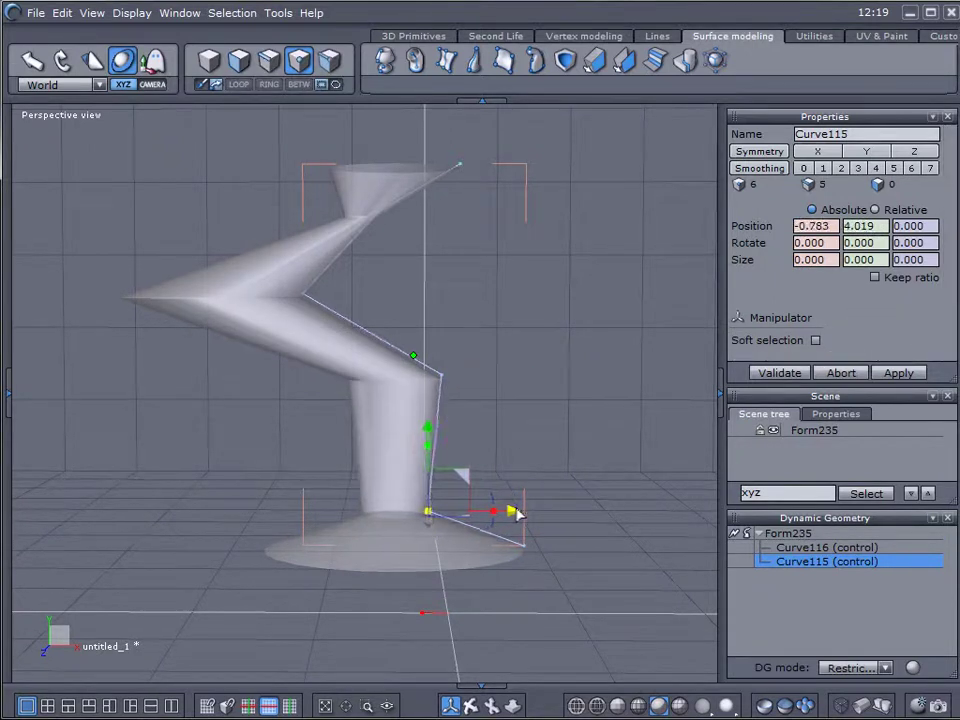
pyautogui.click(441, 376)
pyautogui.moveTo(525, 376); pyautogui.dragTo(516, 377)
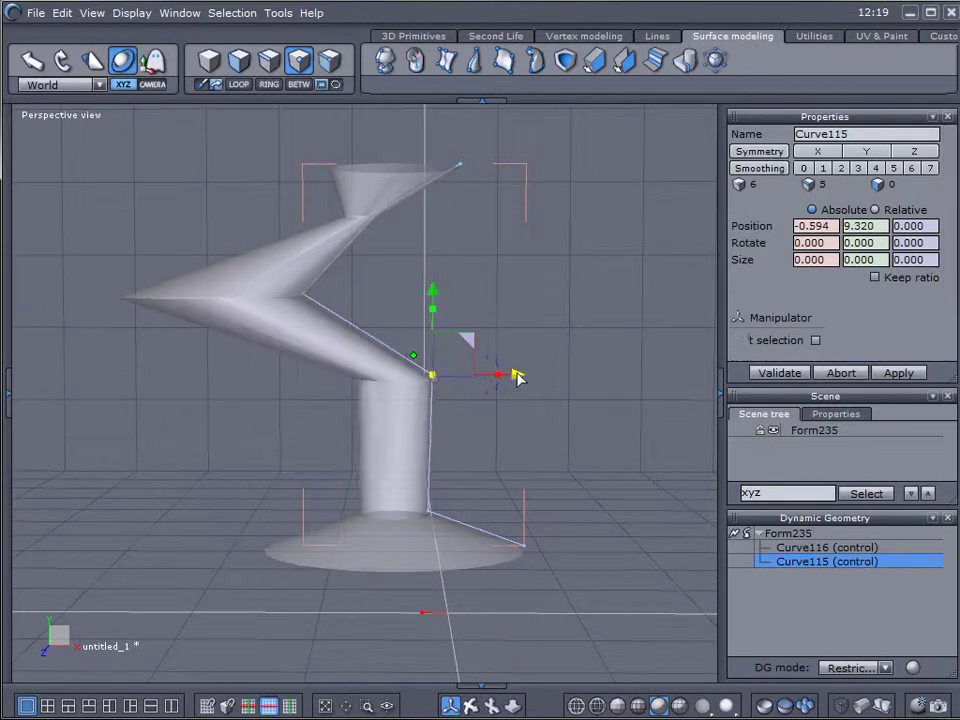
# Step: Pull the upper profile points outward to widen the bowl and flare the rim
pyautogui.click(303, 294)
pyautogui.moveTo(388, 294); pyautogui.dragTo(630, 312)
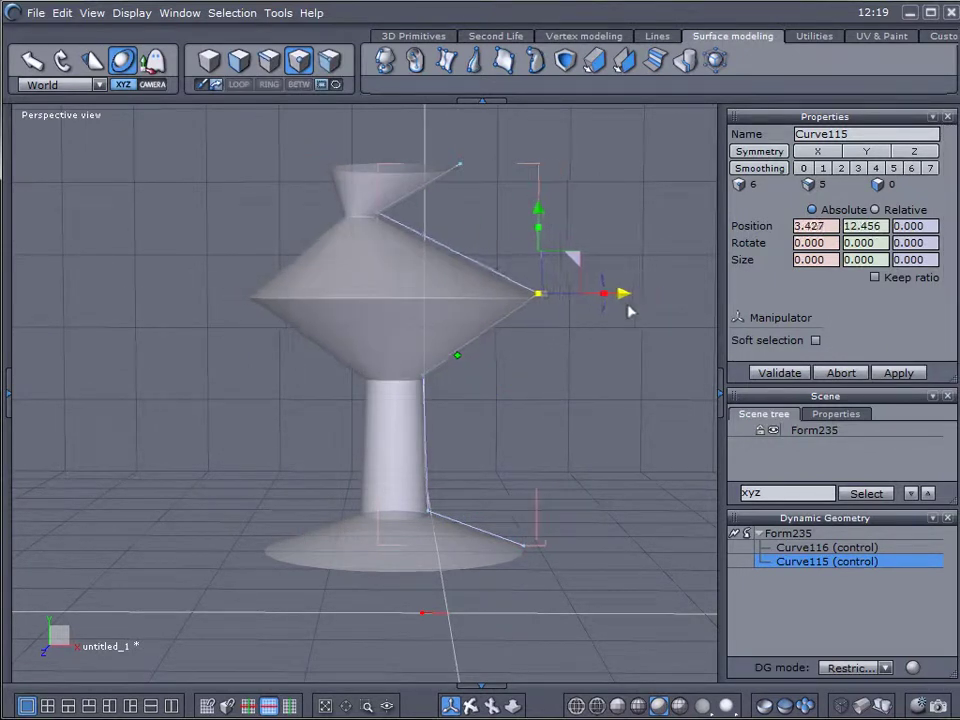
pyautogui.click(380, 213)
pyautogui.moveTo(463, 218); pyautogui.dragTo(617, 213)
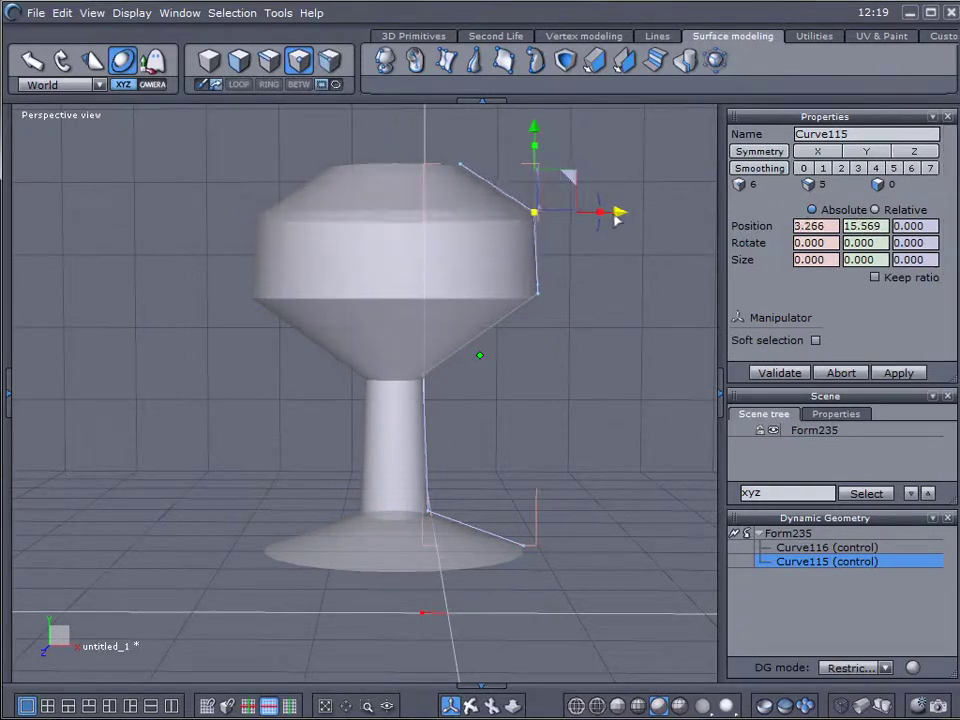
pyautogui.click(461, 165)
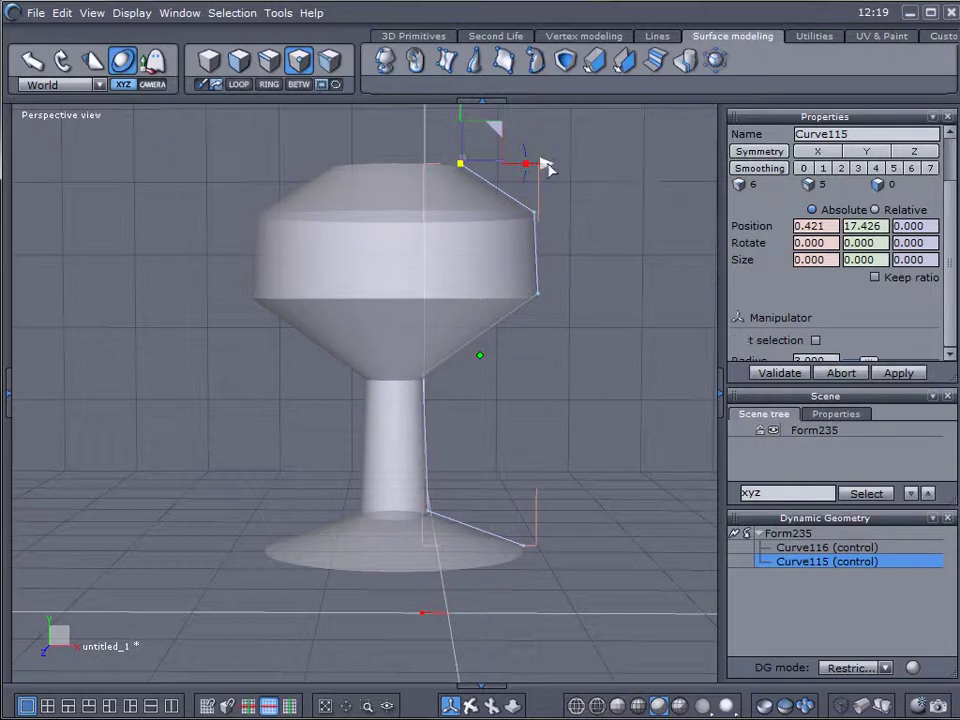
pyautogui.moveTo(548, 168); pyautogui.dragTo(633, 172)
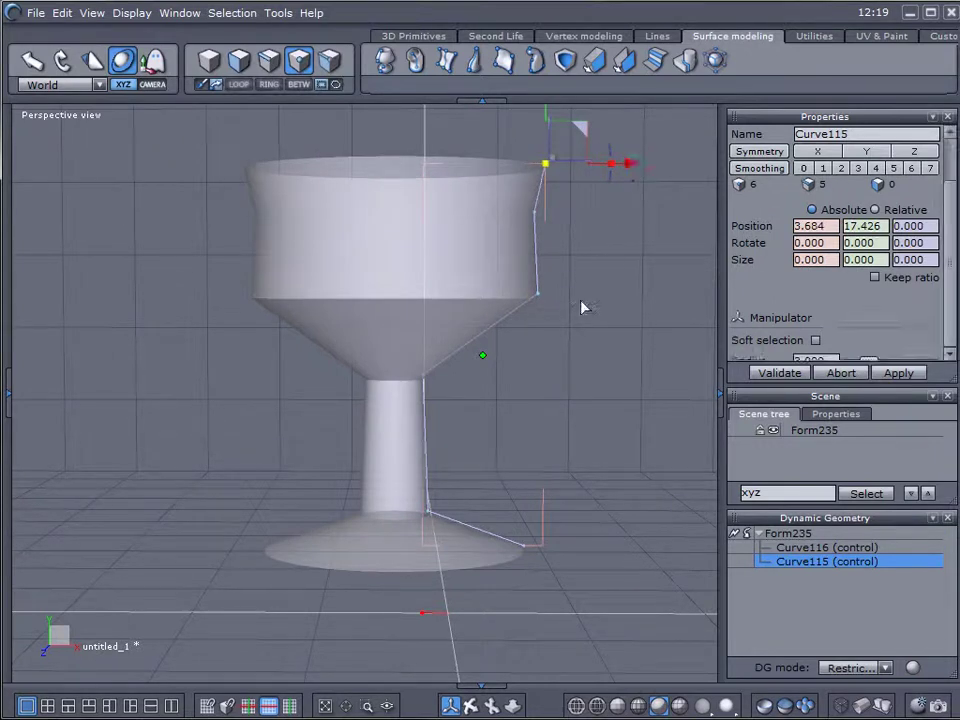
pyautogui.moveTo(583, 306); pyautogui.dragTo(643, 349, button='right')
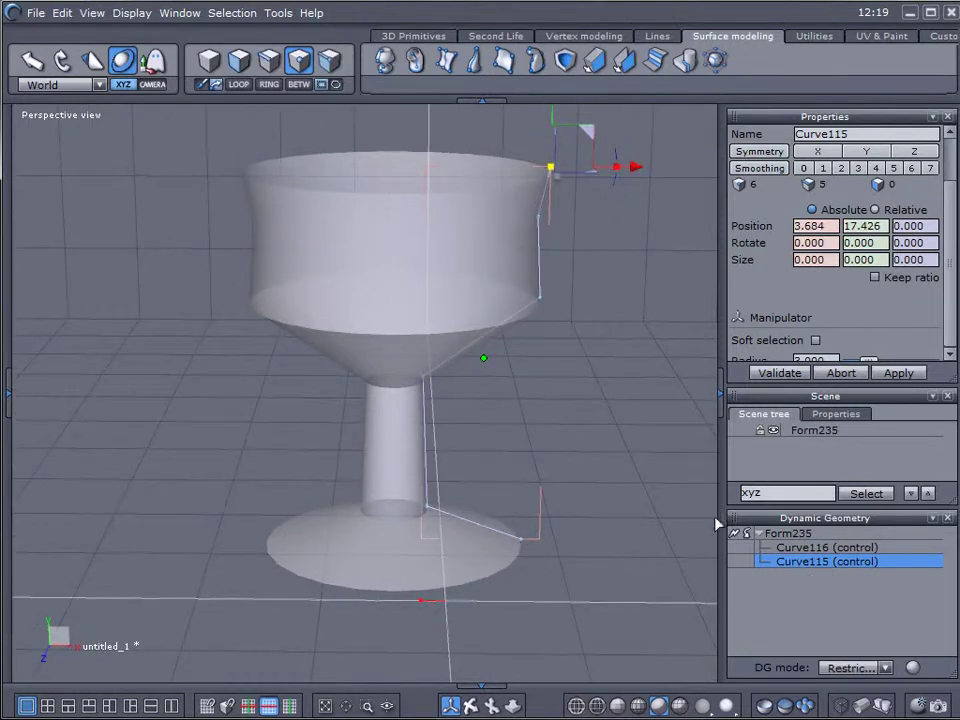
pyautogui.moveTo(700, 505); pyautogui.dragTo(551, 422, button='right')
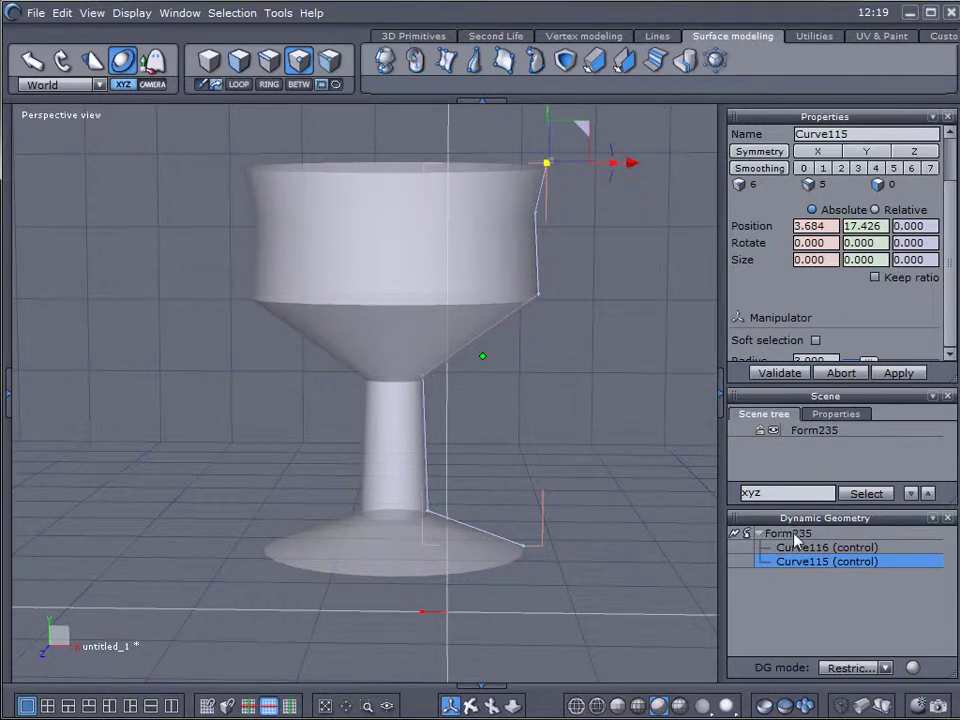
pyautogui.click(209, 62)
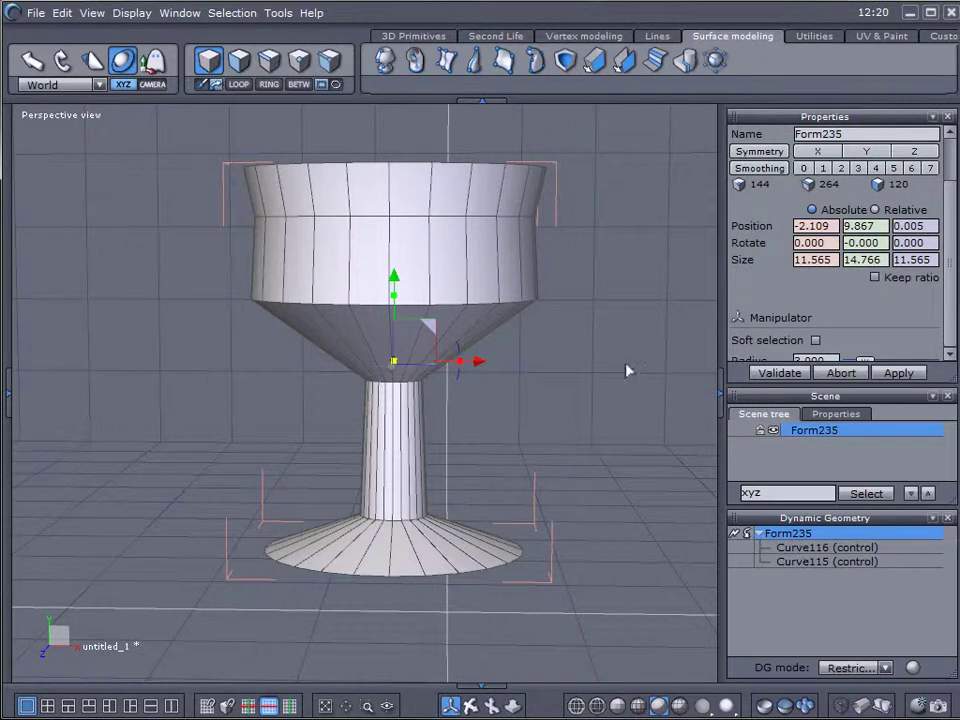
# Step: Thicken the goblet inward with a wall thickness of 0.406, creating Form236
pyautogui.moveTo(627, 371); pyautogui.dragTo(600, 416, button='right')
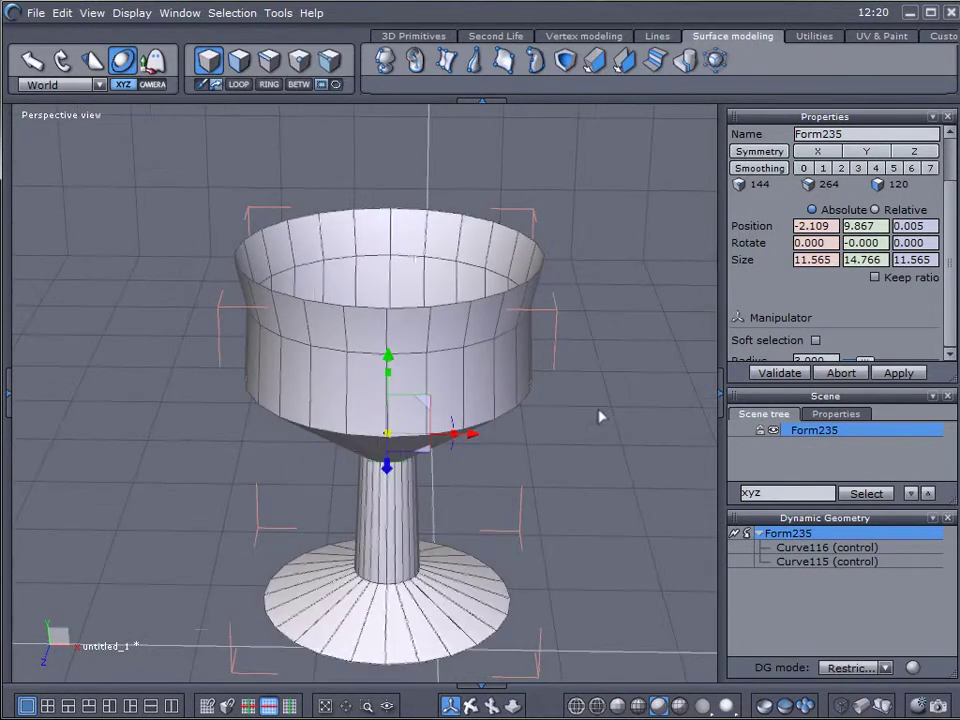
pyautogui.click(596, 61)
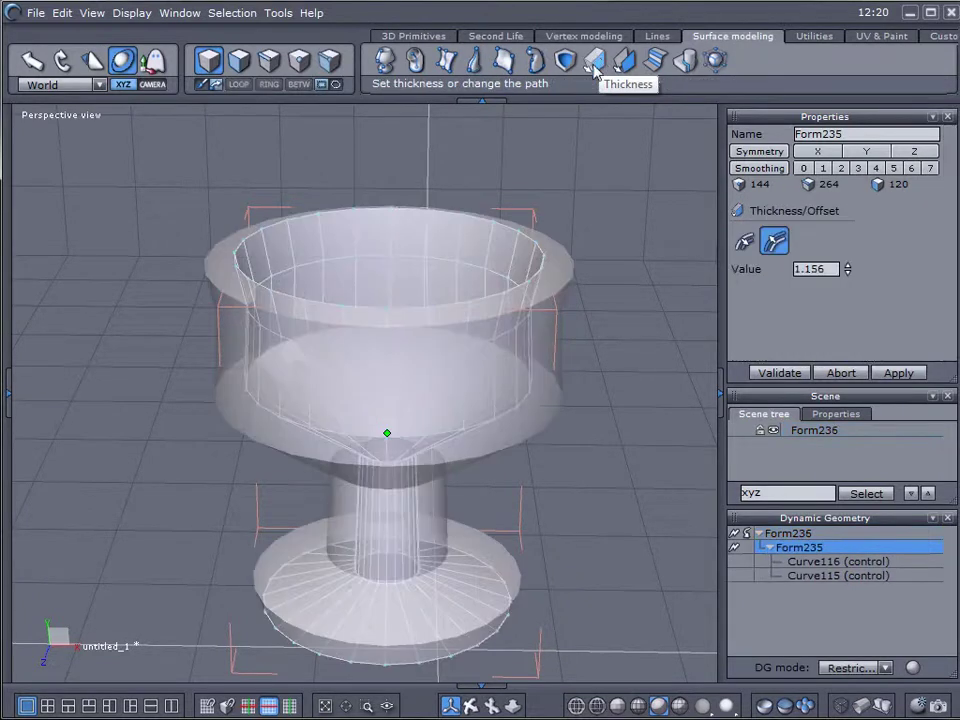
pyautogui.click(746, 243)
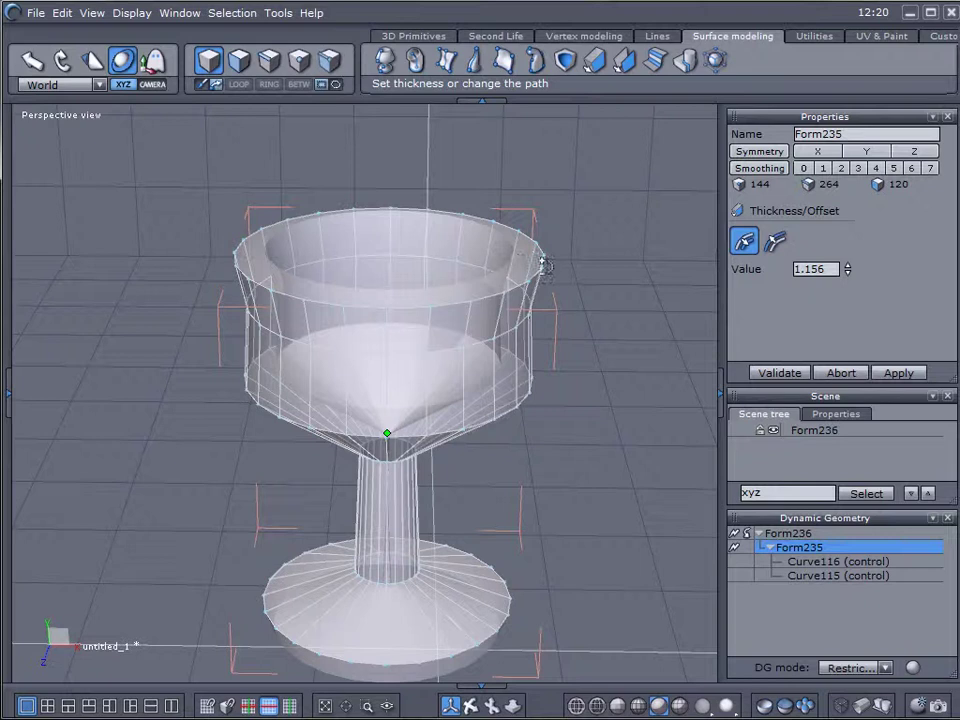
pyautogui.moveTo(848, 270); pyautogui.dragTo(848, 320)
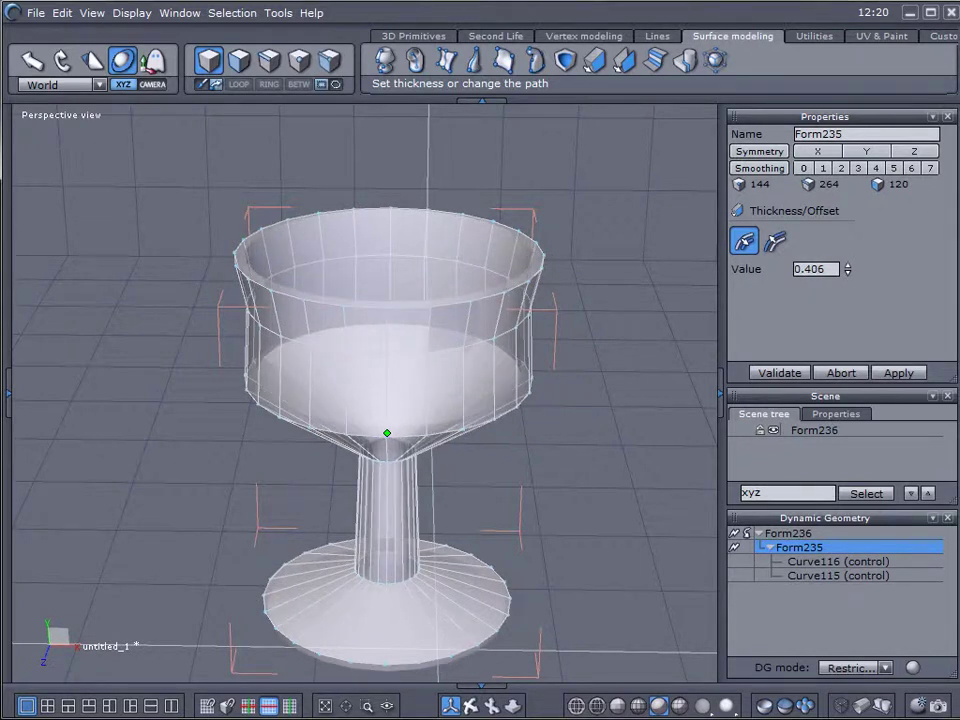
pyautogui.moveTo(681, 343)
pyautogui.mouseDown(button='right')
pyautogui.moveTo(681, 266)
pyautogui.moveTo(684, 320)
pyautogui.mouseUp(button='right')
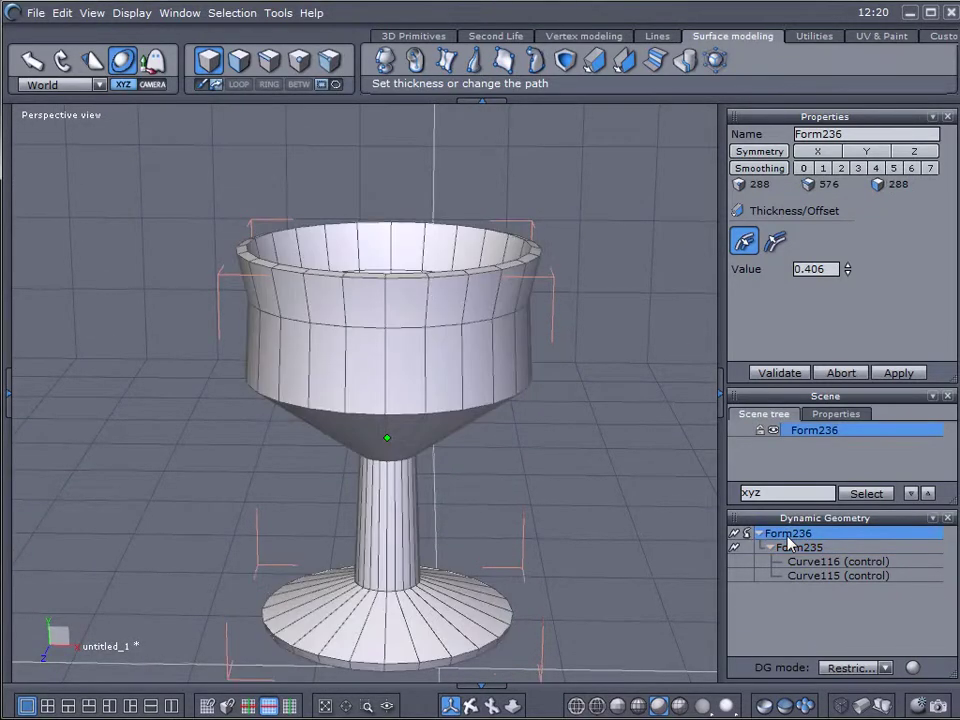
pyautogui.moveTo(621, 373)
pyautogui.mouseDown(button='middle')
pyautogui.moveTo(476, 446)
pyautogui.moveTo(545, 475)
pyautogui.moveTo(621, 358)
pyautogui.moveTo(631, 203)
pyautogui.moveTo(630, 360)
pyautogui.mouseUp(button='middle')
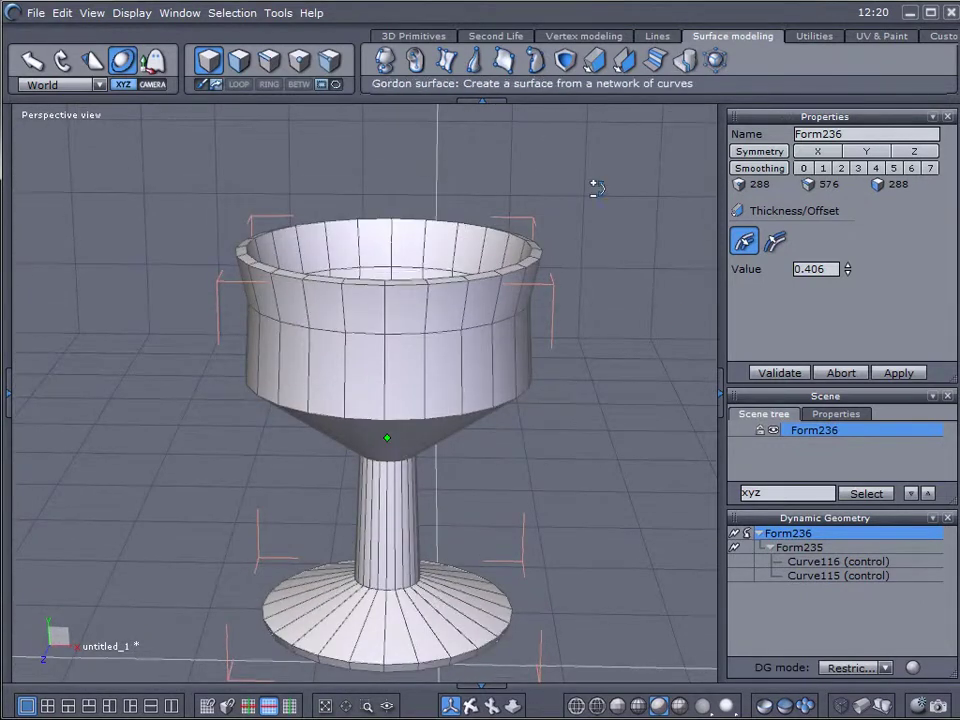
pyautogui.click(598, 38)
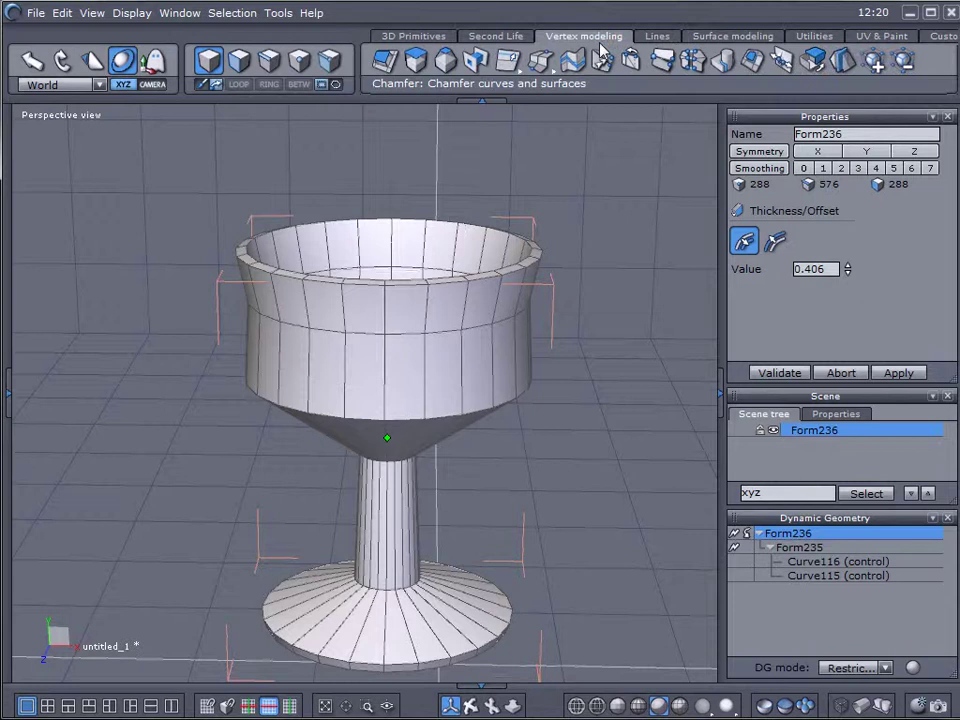
pyautogui.click(874, 62)
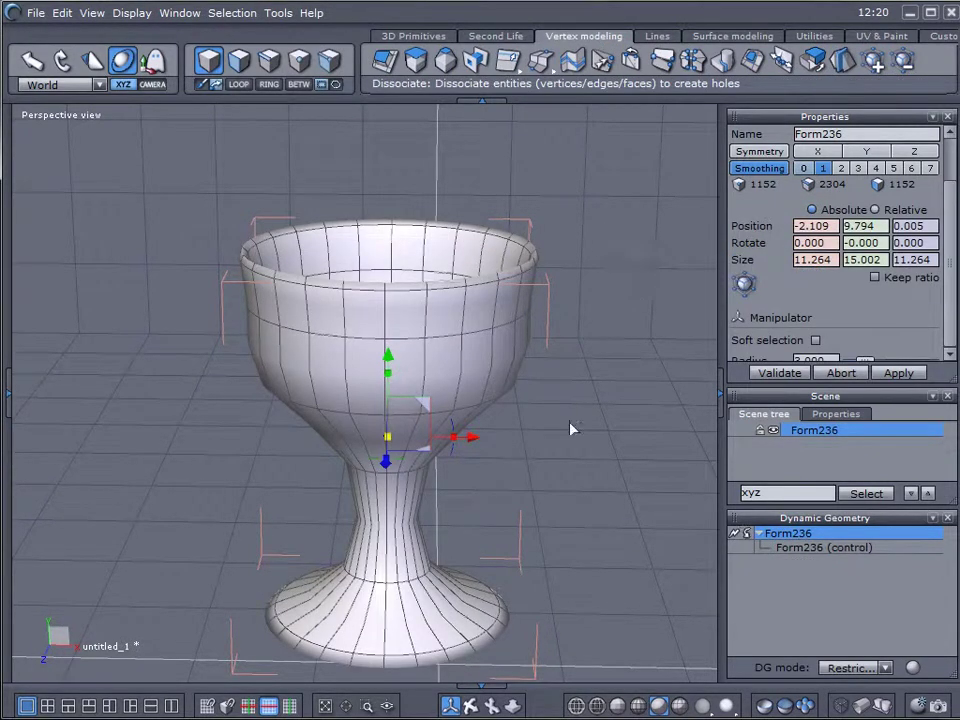
pyautogui.moveTo(572, 429); pyautogui.dragTo(575, 468, button='middle')
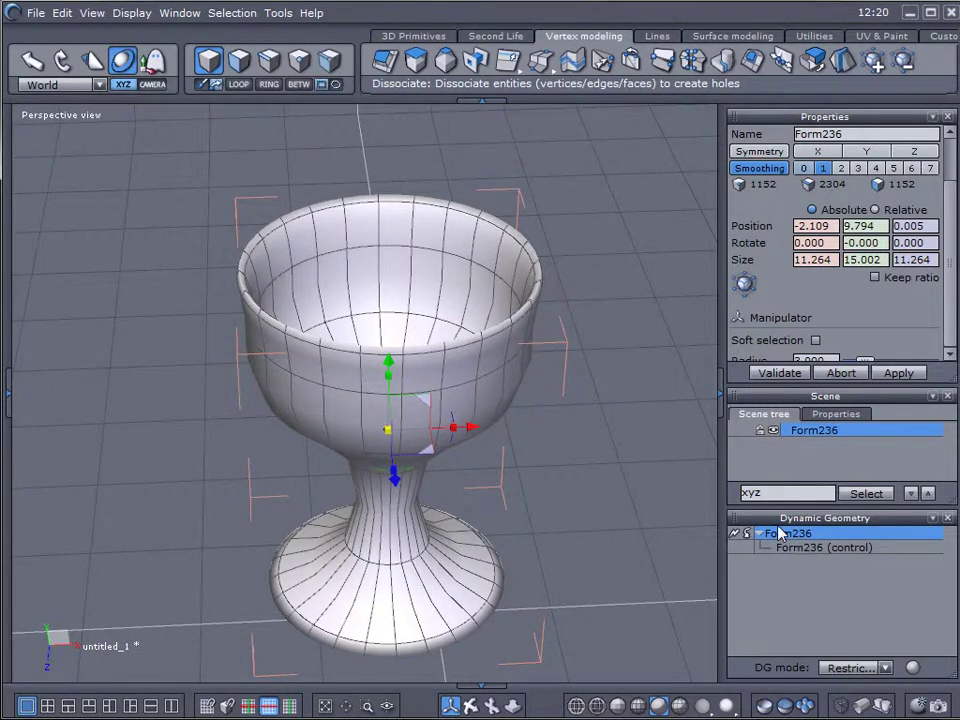
pyautogui.press('Delete')
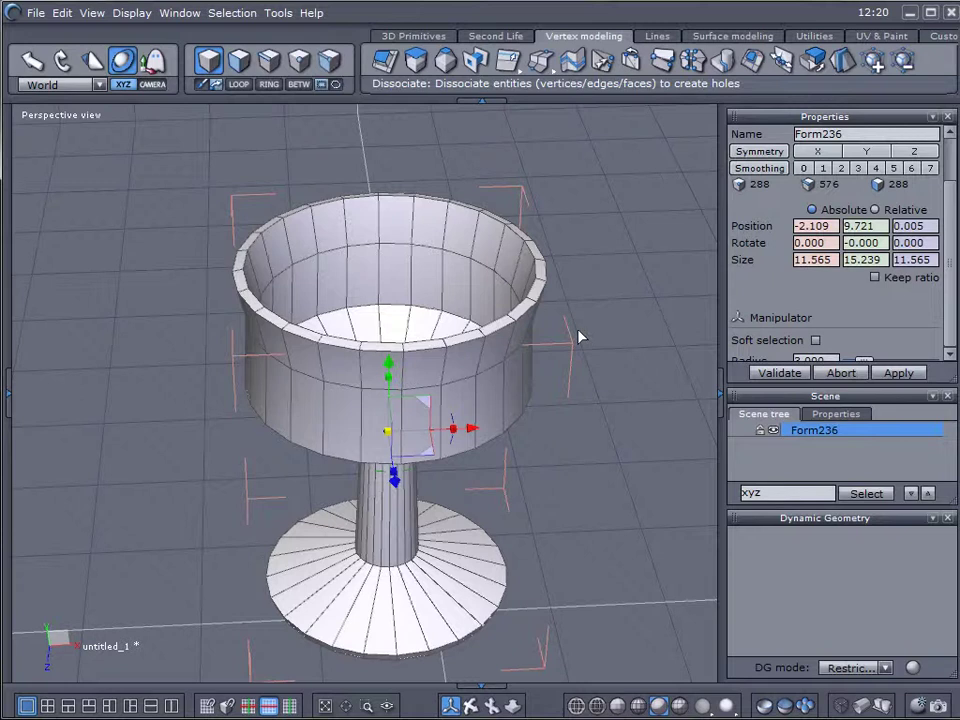
# Step: Undo the thickness and pull the top rim point outward, widening Form235 to 11.982
pyautogui.moveTo(484, 416); pyautogui.dragTo(663, 355, button='middle')
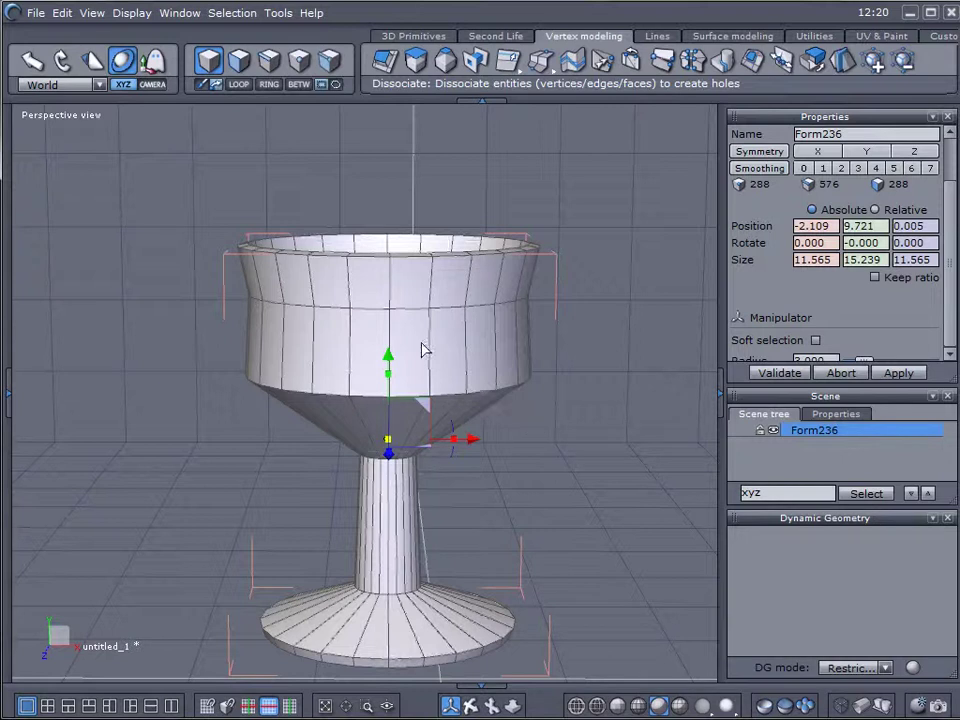
pyautogui.click(456, 200)
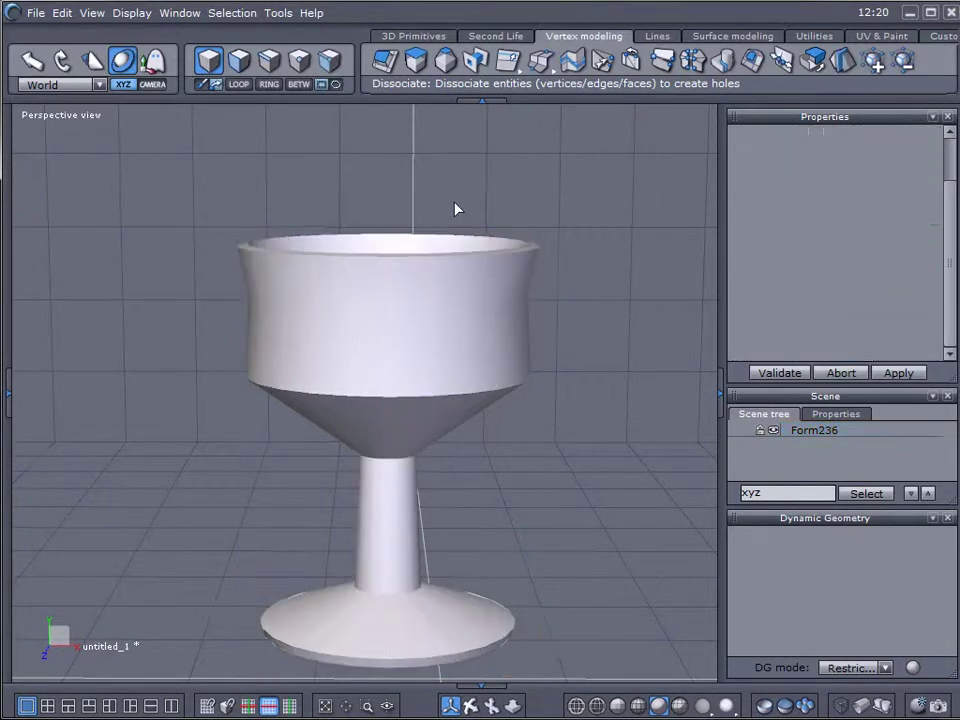
pyautogui.click(493, 343)
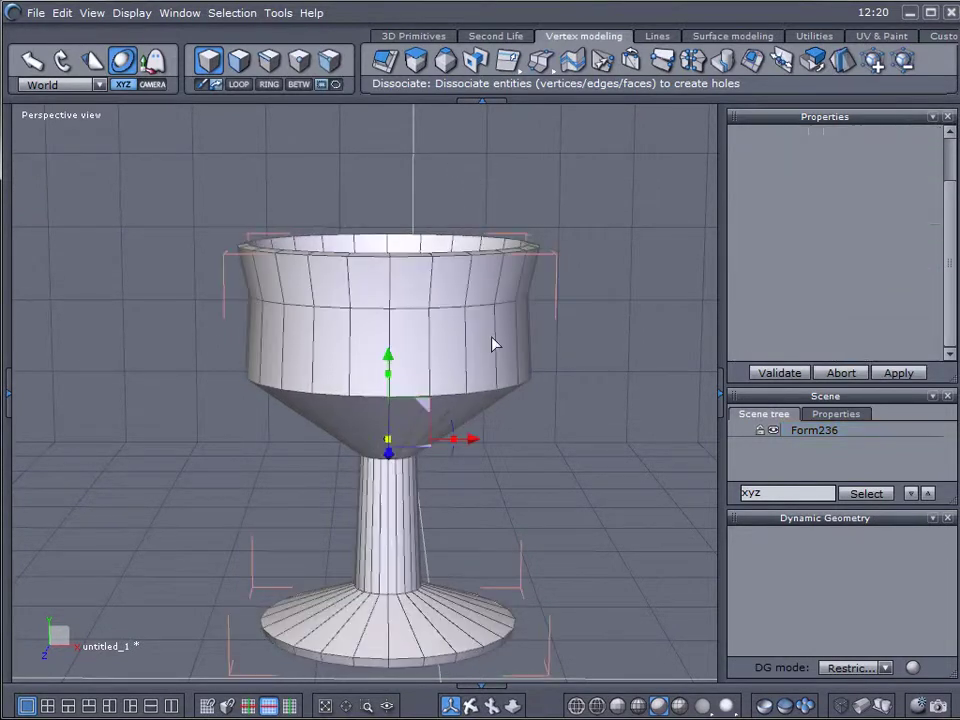
pyautogui.click(558, 351)
pyautogui.hotkey('ctrl', 'z')
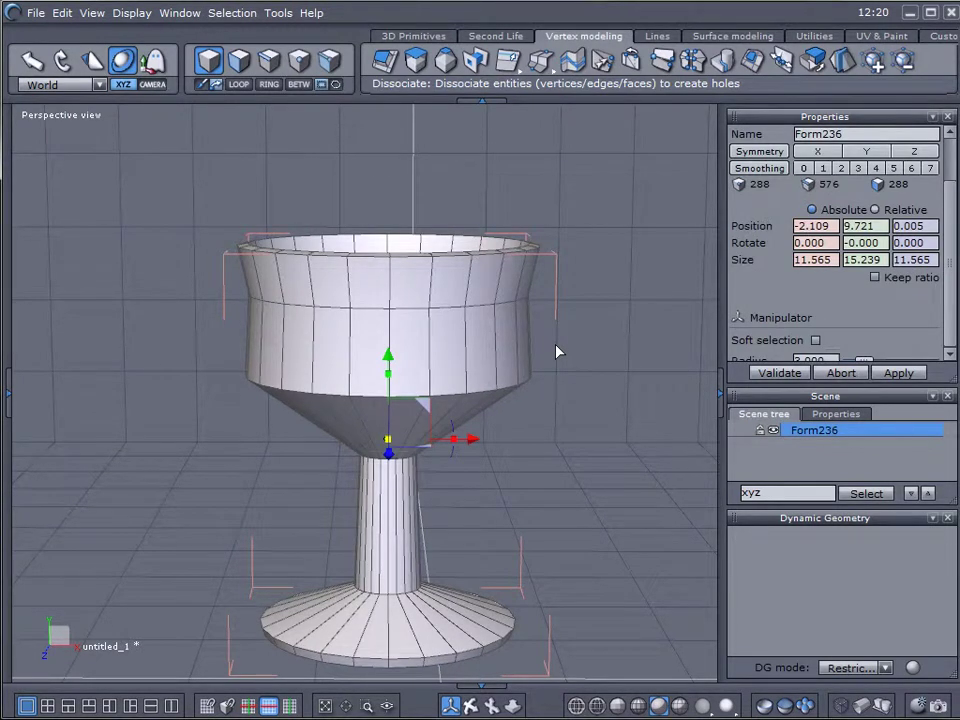
pyautogui.hotkey('ctrl', 'z')
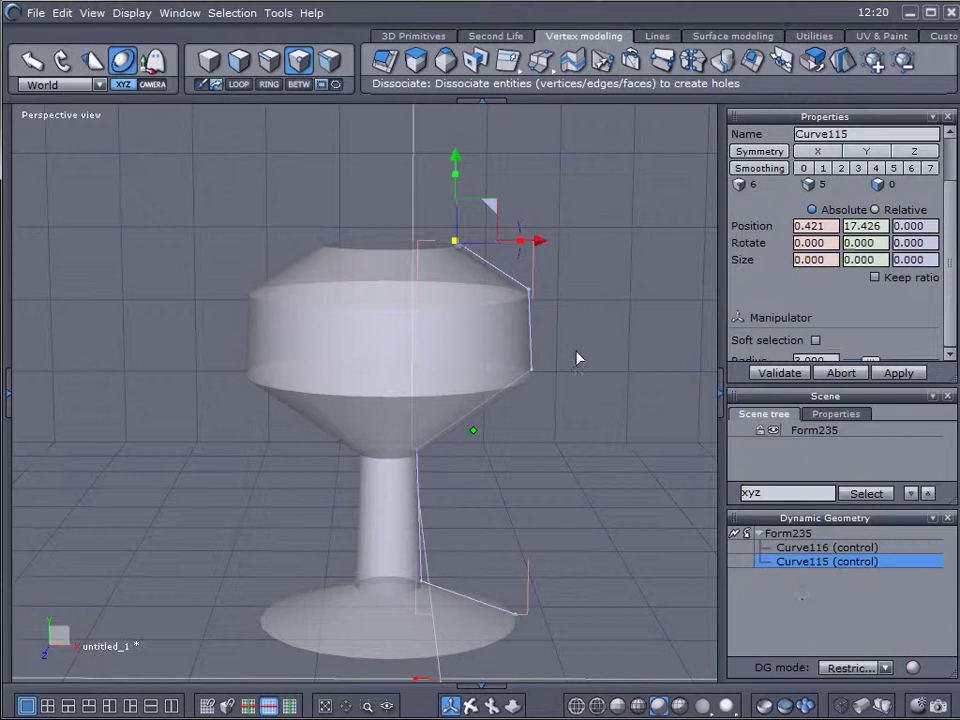
pyautogui.moveTo(542, 251); pyautogui.dragTo(637, 256)
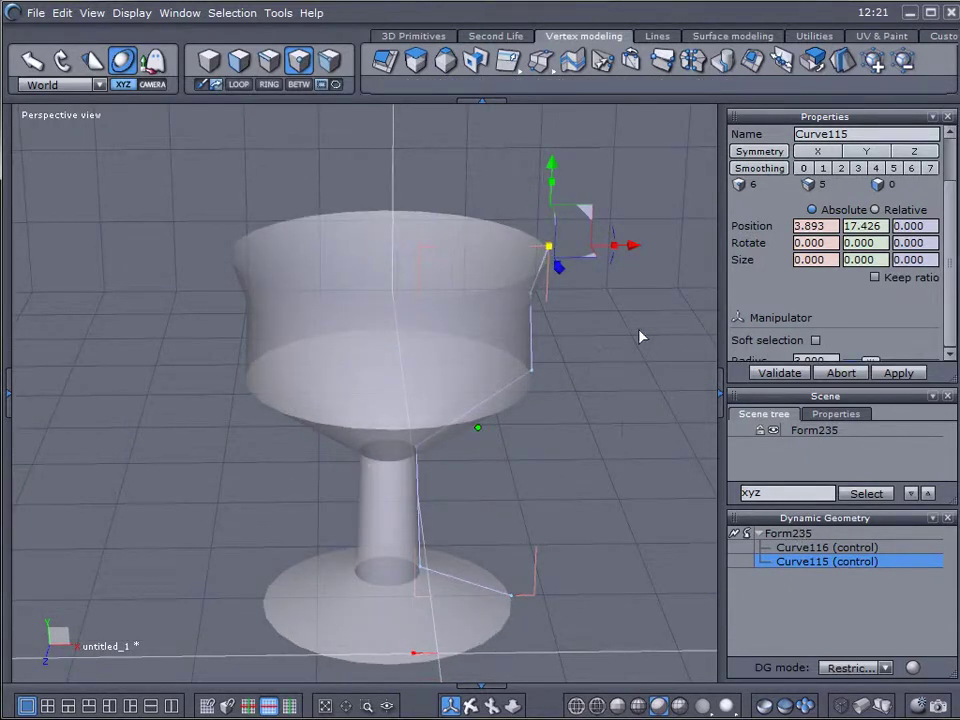
pyautogui.click(208, 60)
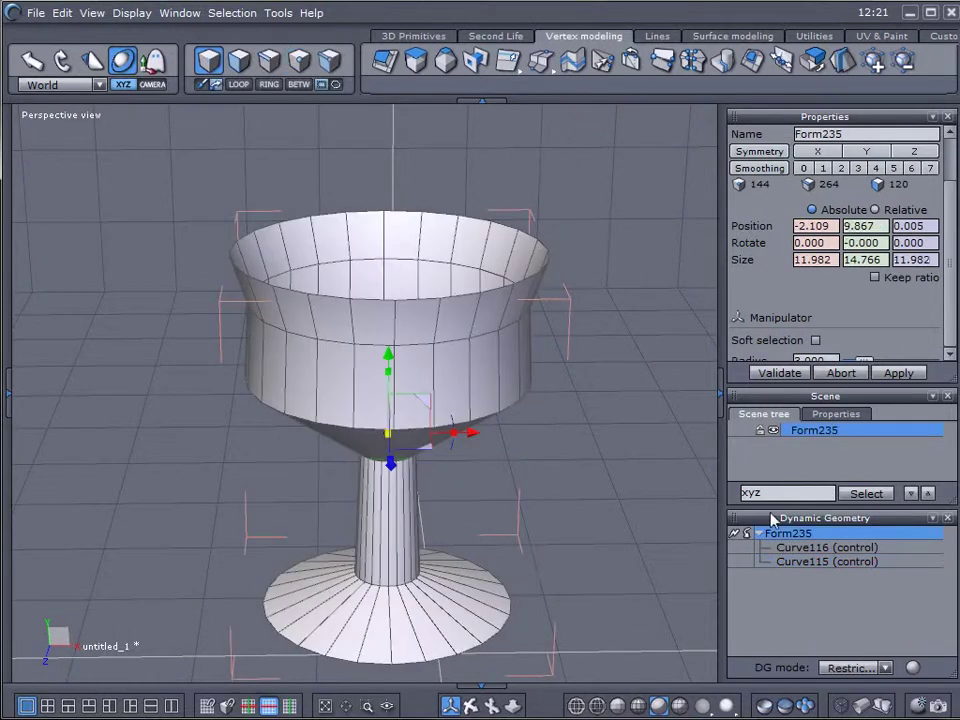
pyautogui.moveTo(645, 405); pyautogui.dragTo(594, 364, button='middle')
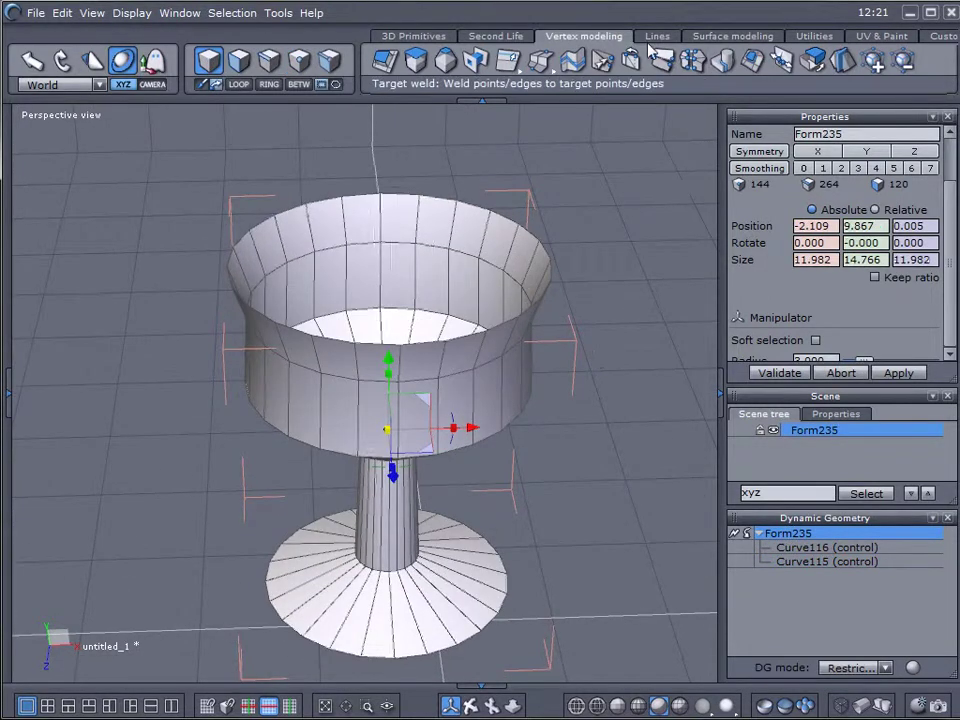
# Step: Apply Thickness with a 0.648 wall value, producing Form236 over Form235
pyautogui.click(716, 38)
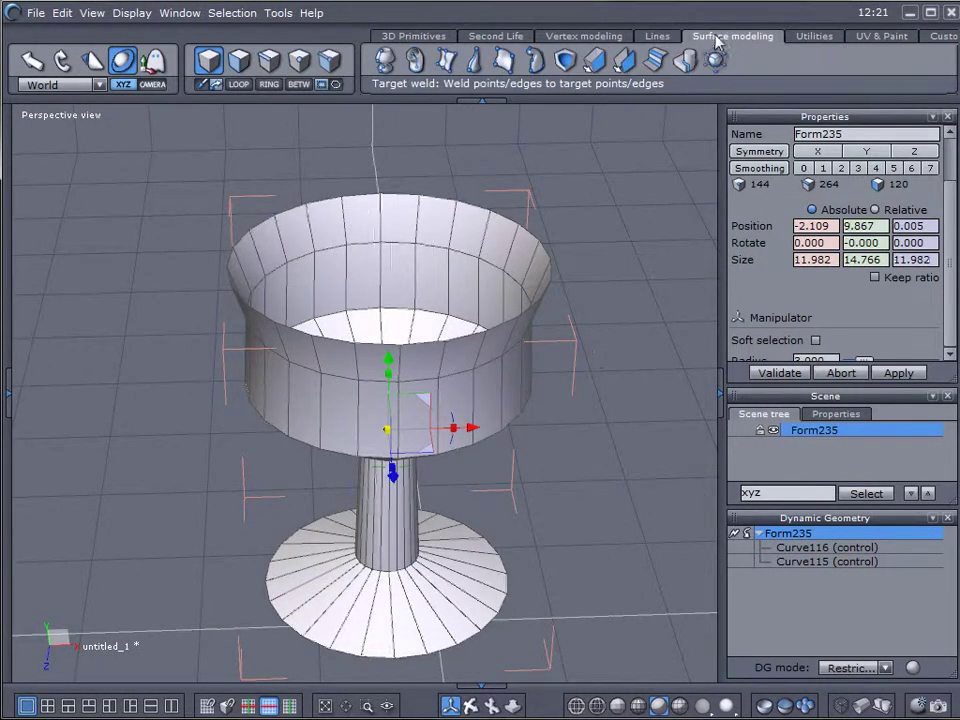
pyautogui.click(594, 60)
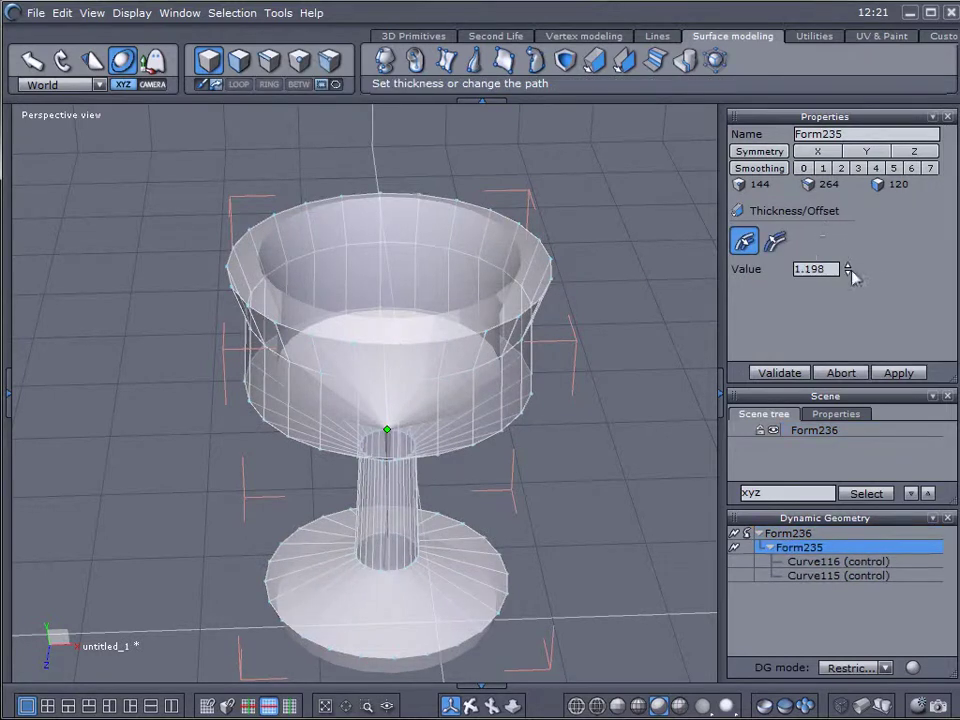
pyautogui.moveTo(849, 271)
pyautogui.mouseDown()
pyautogui.moveTo(849, 300)
pyautogui.moveTo(851, 274)
pyautogui.mouseUp()
pyautogui.click(800, 535)
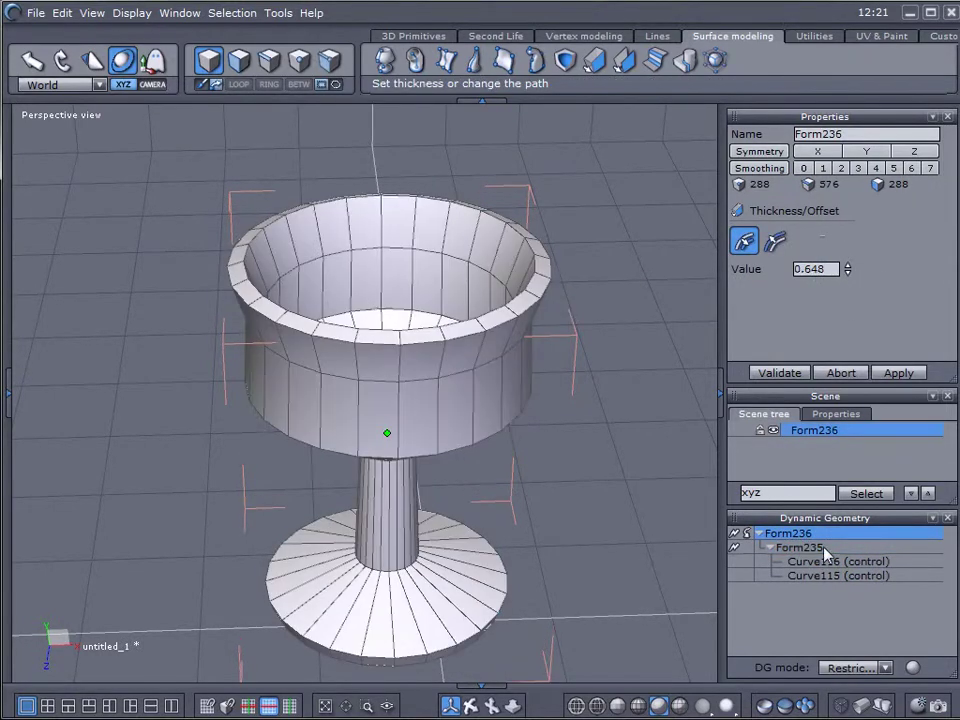
pyautogui.moveTo(625, 434); pyautogui.dragTo(619, 392, button='right')
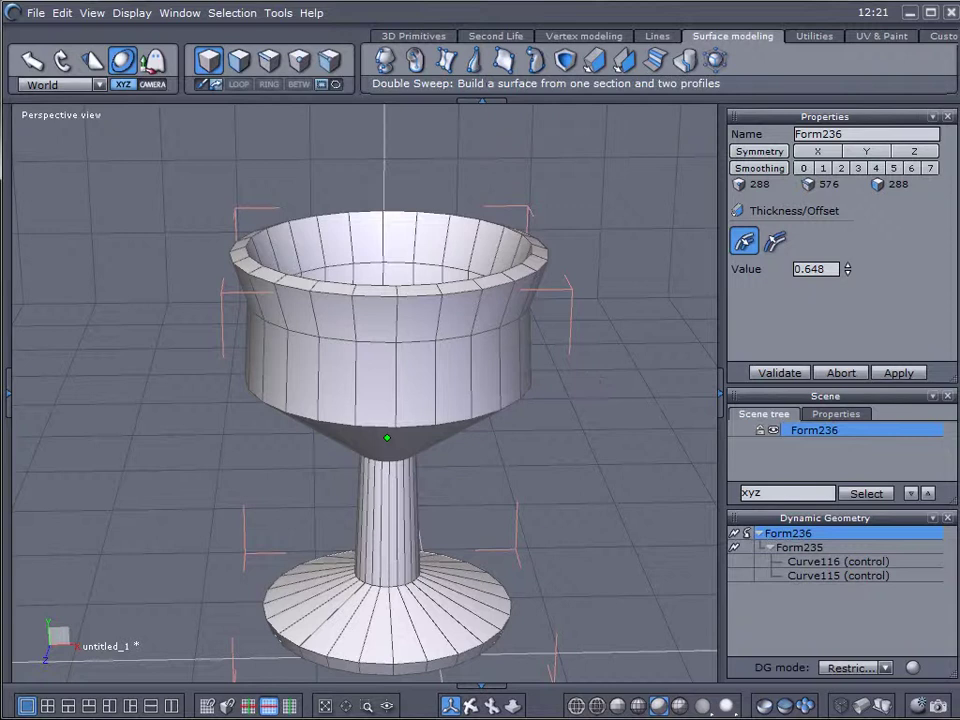
pyautogui.click(600, 37)
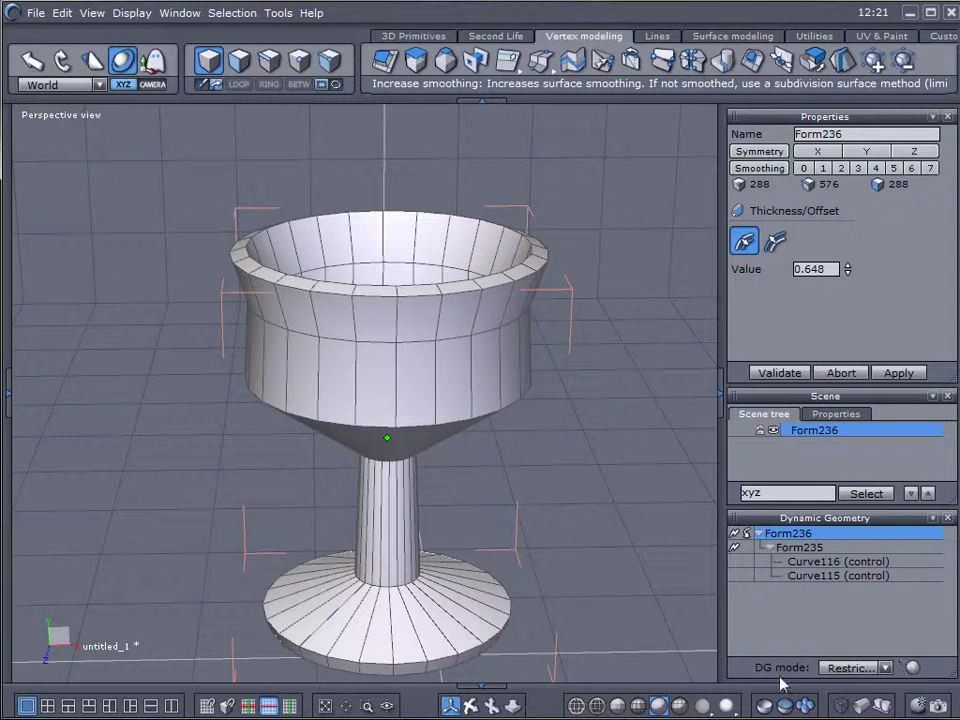
# Step: Switch dynamic geometry to Full DG and smooth Form236 to level 2 (4608 vertices)
pyautogui.click(886, 668)
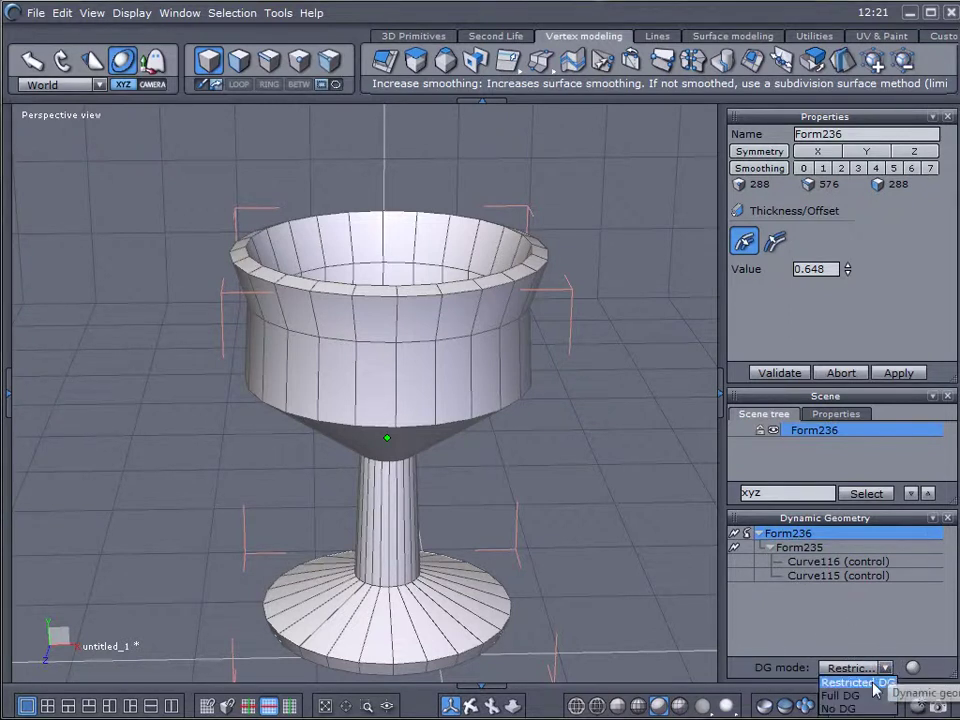
pyautogui.click(845, 695)
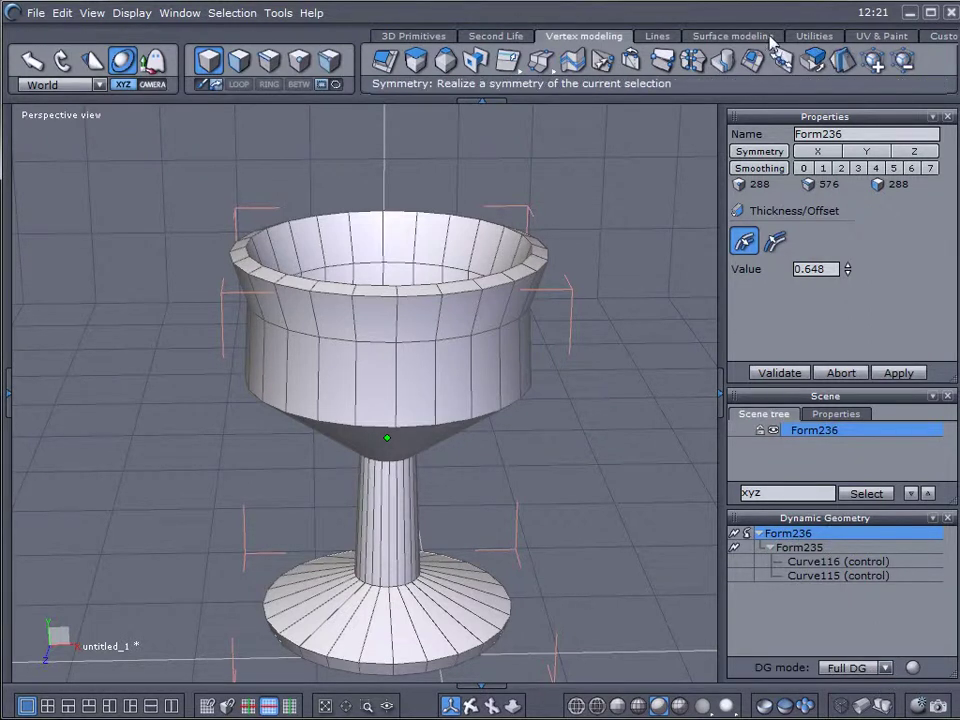
pyautogui.click(876, 62)
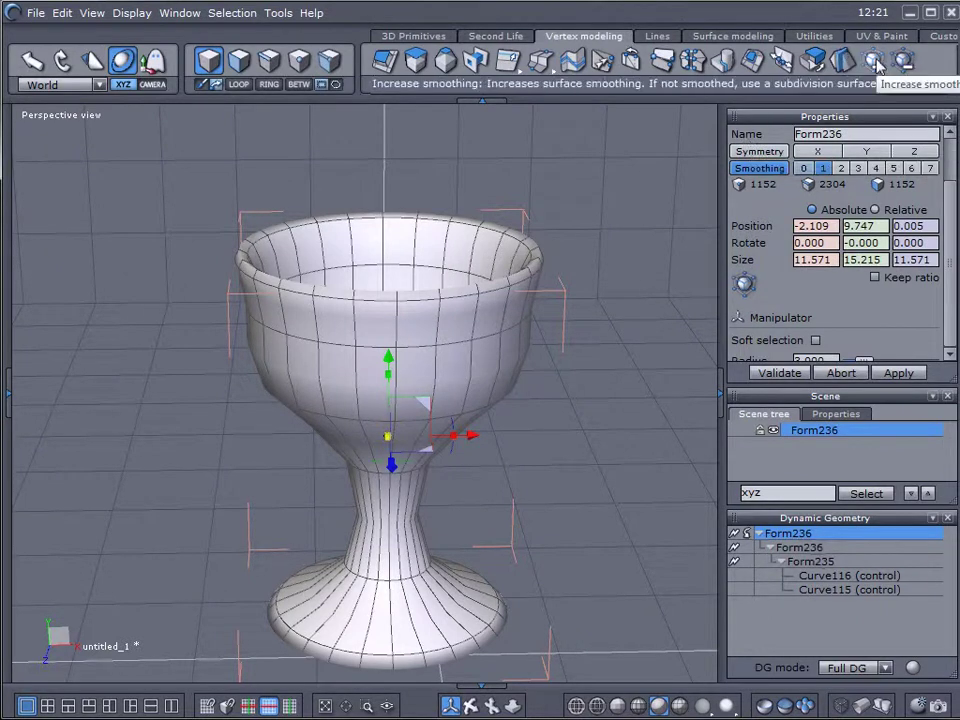
pyautogui.moveTo(625, 232); pyautogui.dragTo(617, 293, button='middle')
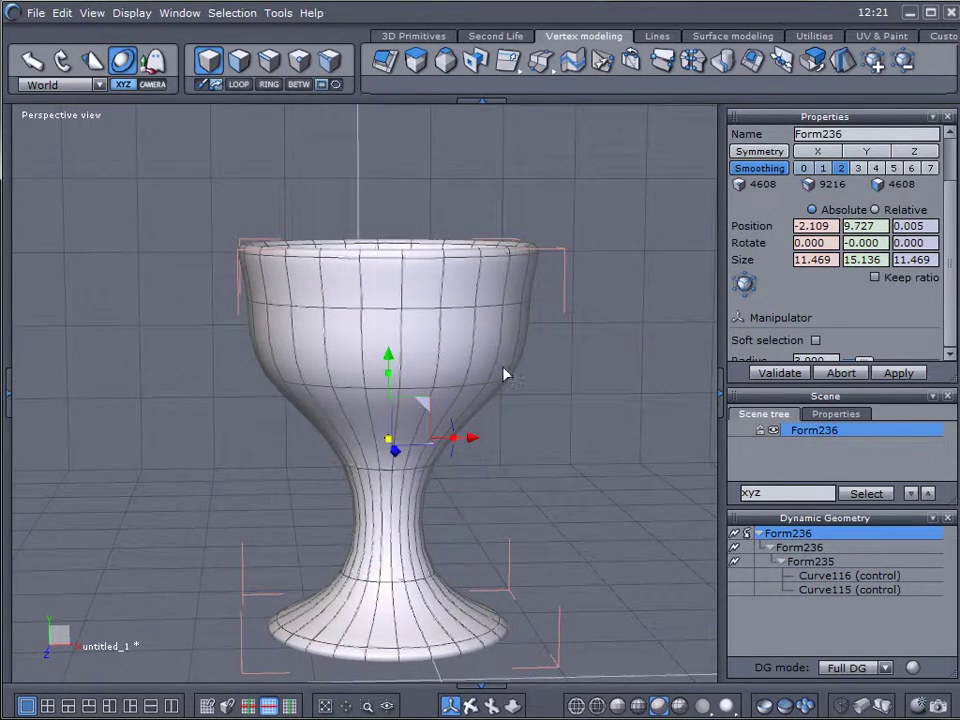
# Step: Select the Curve115 profile and move a mid bowl point outward and down
pyautogui.click(845, 577)
pyautogui.click(842, 590)
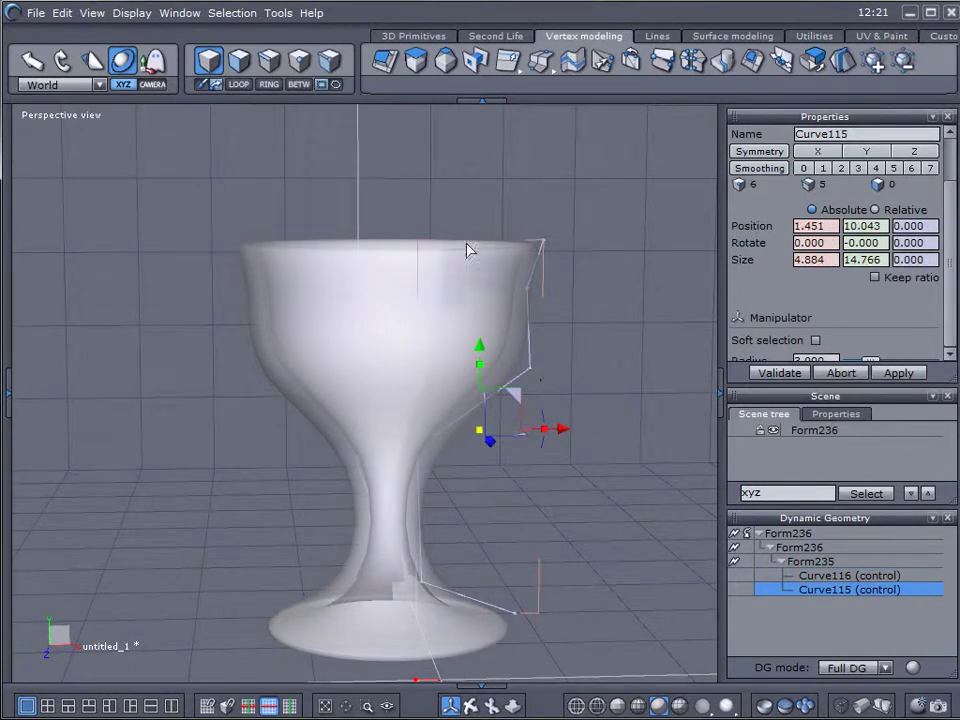
pyautogui.click(299, 60)
pyautogui.click(530, 368)
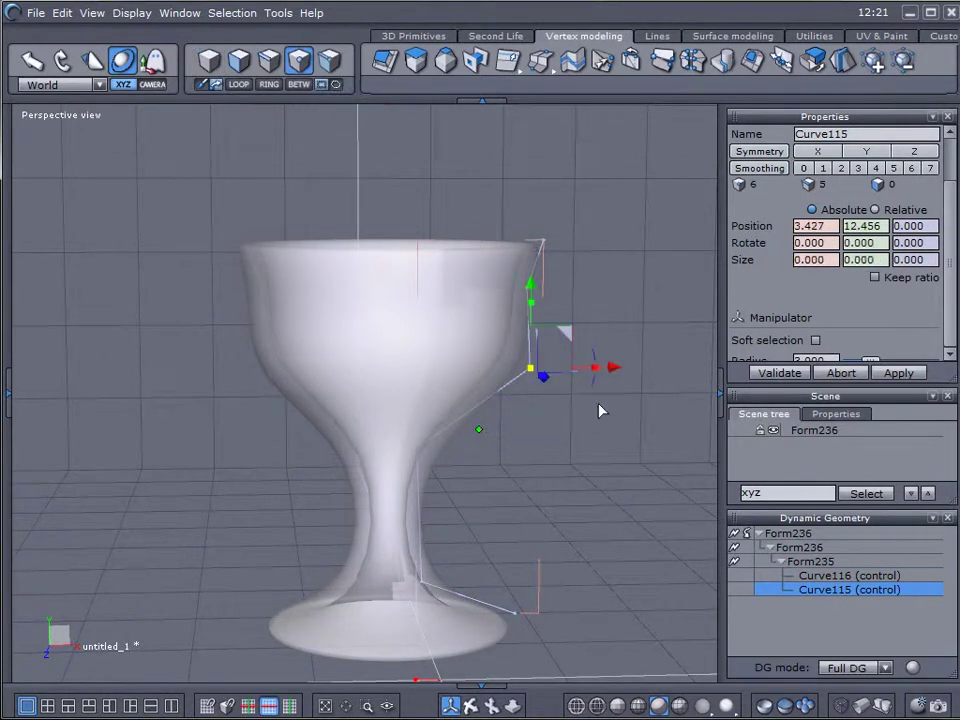
pyautogui.moveTo(611, 369)
pyautogui.mouseDown()
pyautogui.moveTo(596, 371)
pyautogui.moveTo(624, 376)
pyautogui.mouseUp()
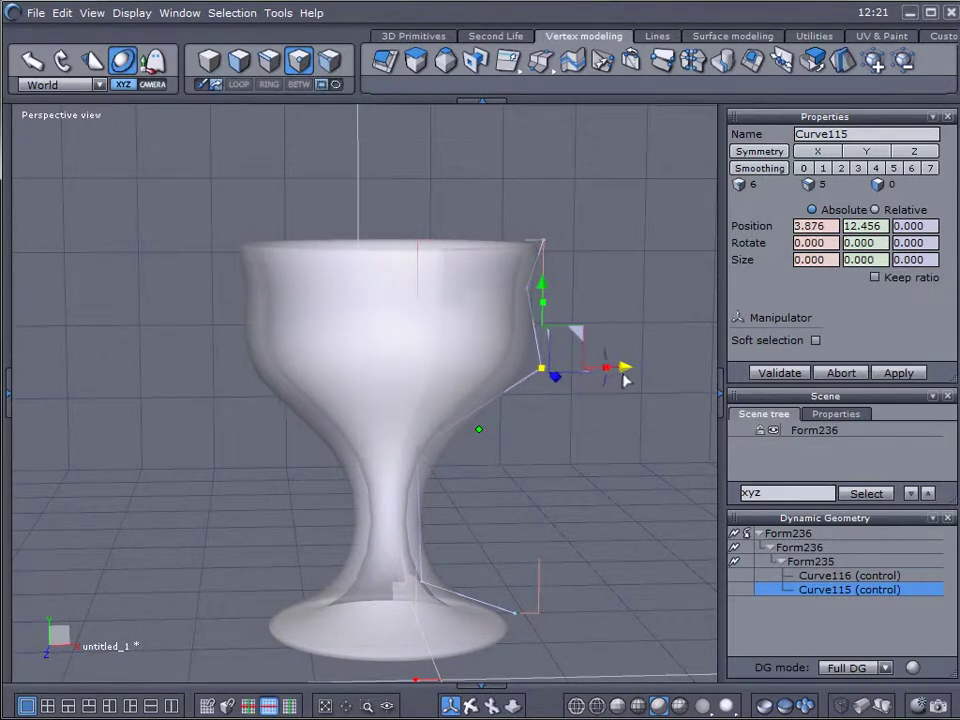
pyautogui.moveTo(540, 288)
pyautogui.mouseDown()
pyautogui.moveTo(537, 305)
pyautogui.moveTo(534, 292)
pyautogui.mouseUp()
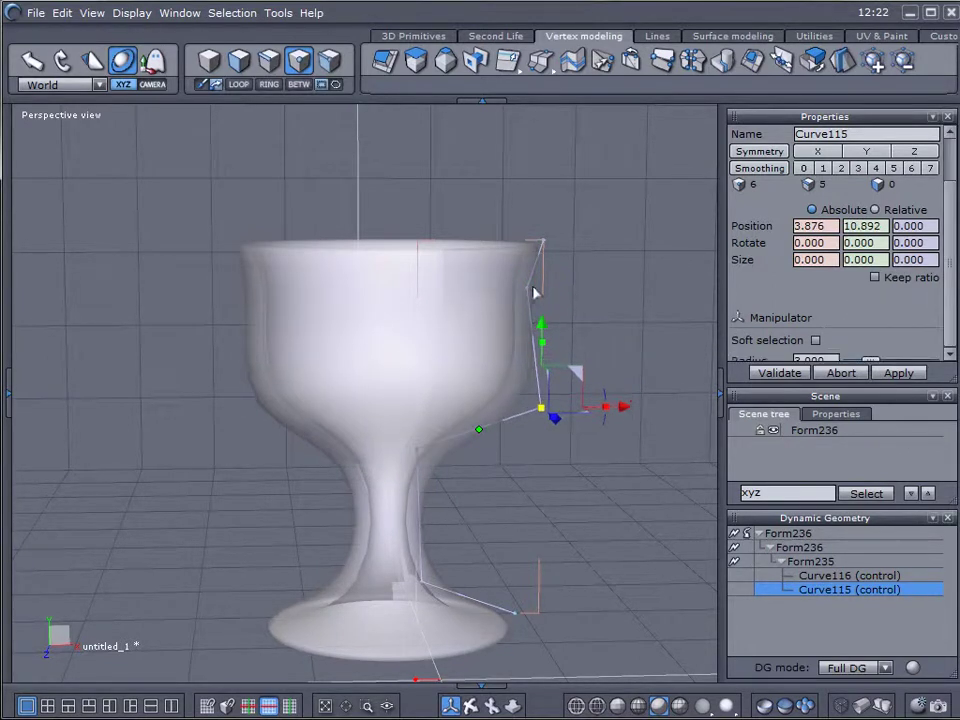
# Step: Raise the rim point and nudge another point outward for a taller cup, 17.713 high
pyautogui.click(543, 244)
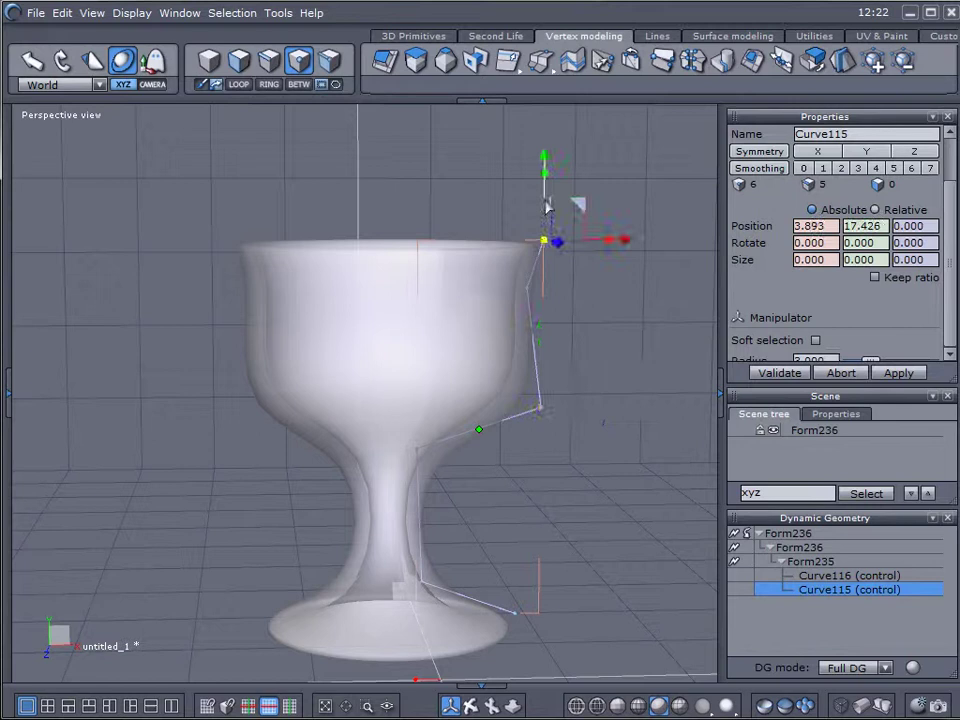
pyautogui.moveTo(546, 154); pyautogui.dragTo(543, 89)
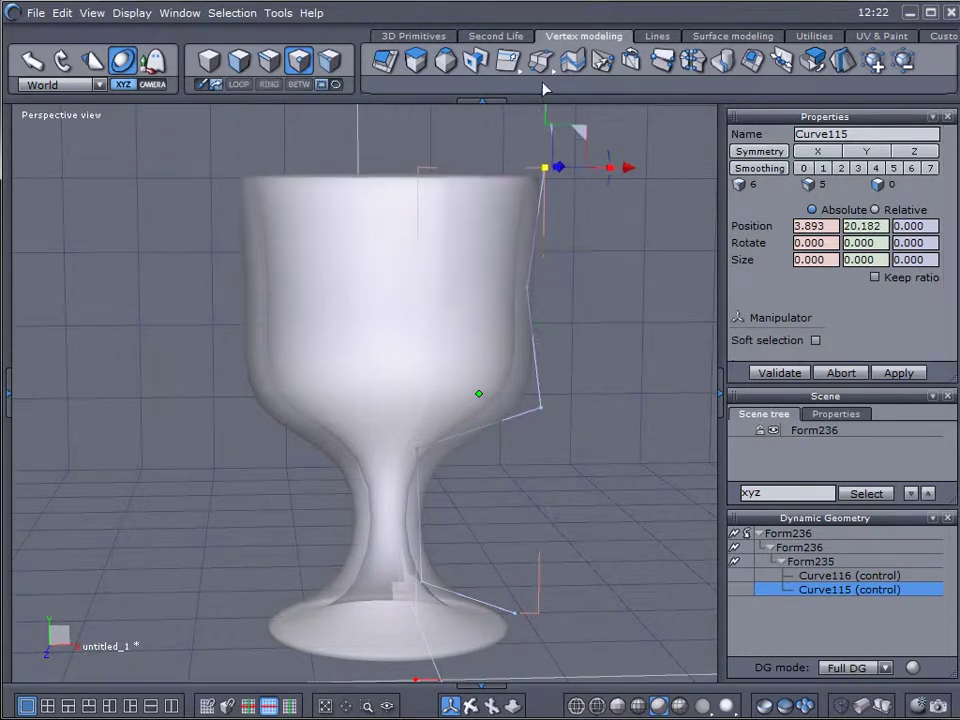
pyautogui.click(529, 289)
pyautogui.moveTo(615, 285); pyautogui.dragTo(634, 293)
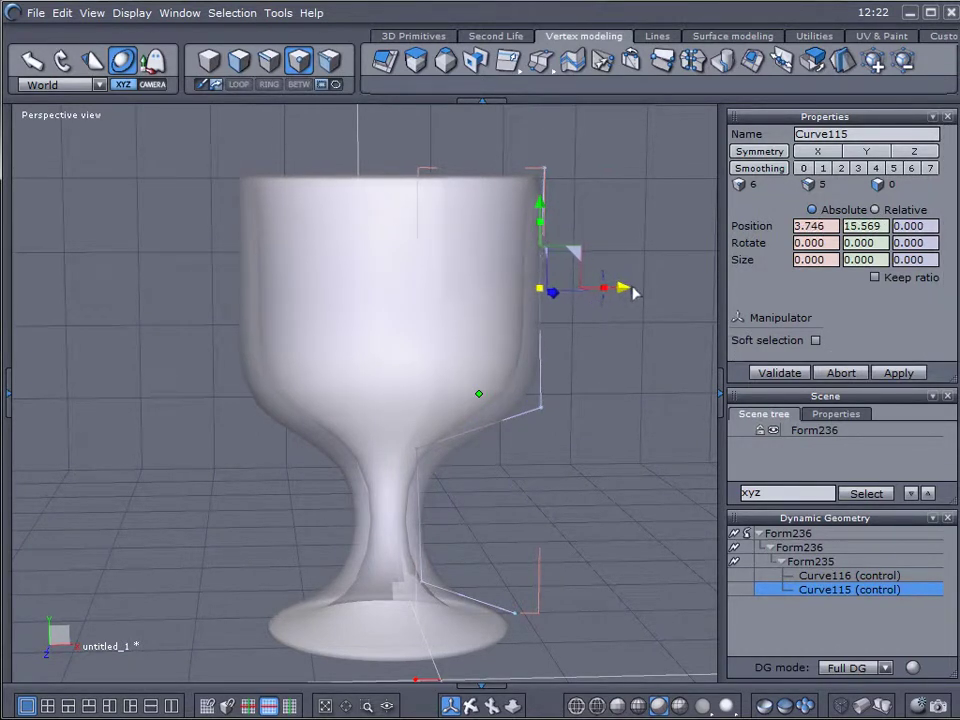
pyautogui.moveTo(626, 443); pyautogui.dragTo(608, 480, button='middle')
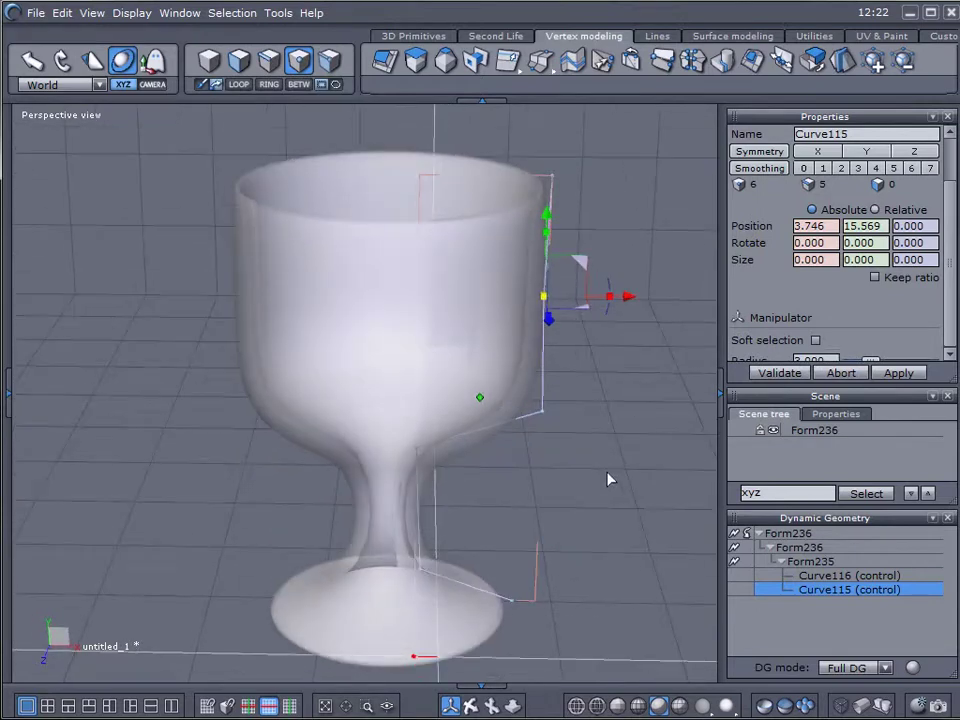
pyautogui.click(209, 58)
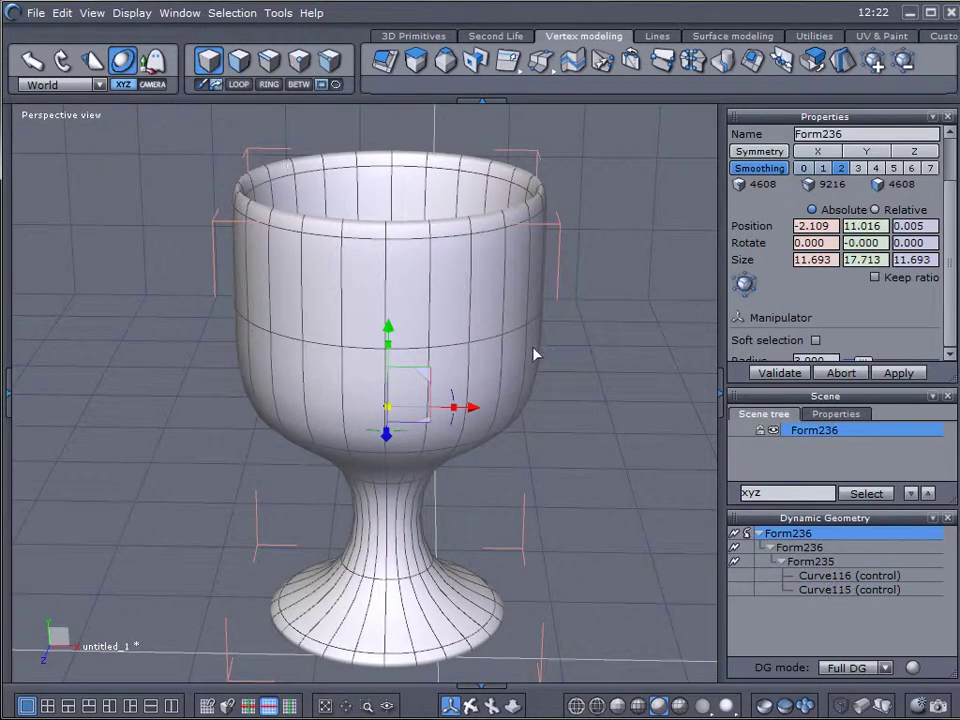
pyautogui.moveTo(534, 351); pyautogui.dragTo(553, 300, button='middle')
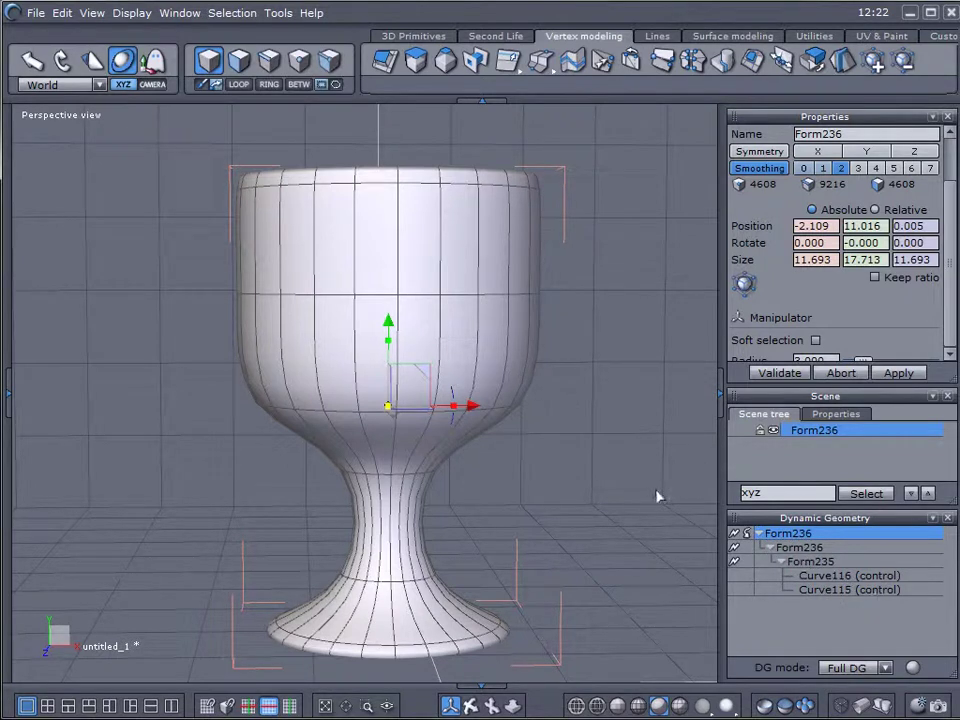
pyautogui.moveTo(619, 481); pyautogui.dragTo(606, 530, button='right')
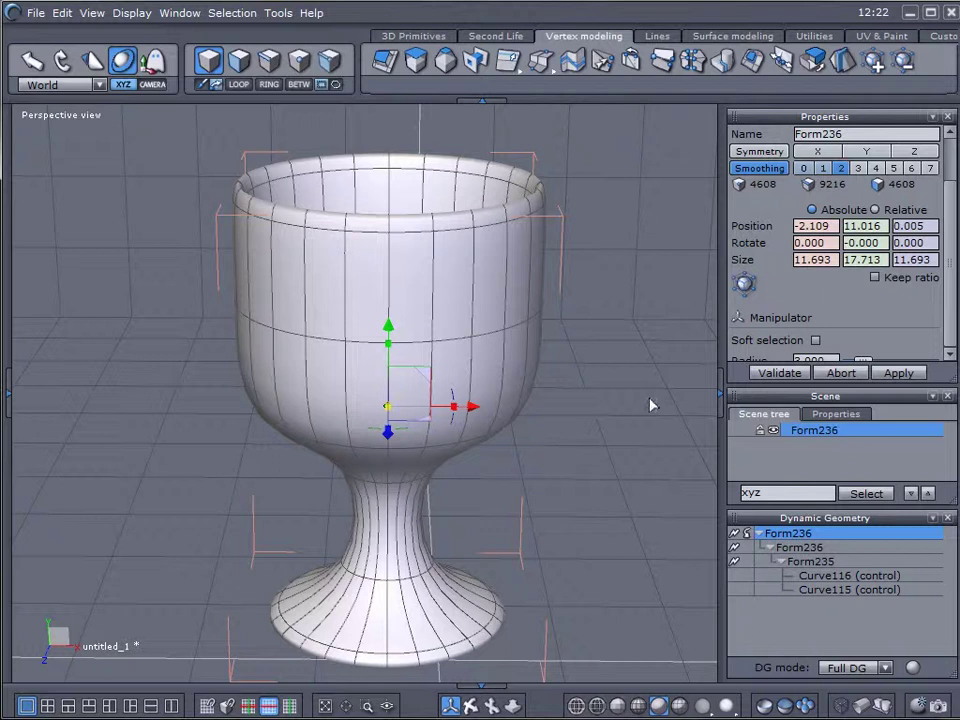
pyautogui.moveTo(649, 407); pyautogui.dragTo(601, 402, button='middle')
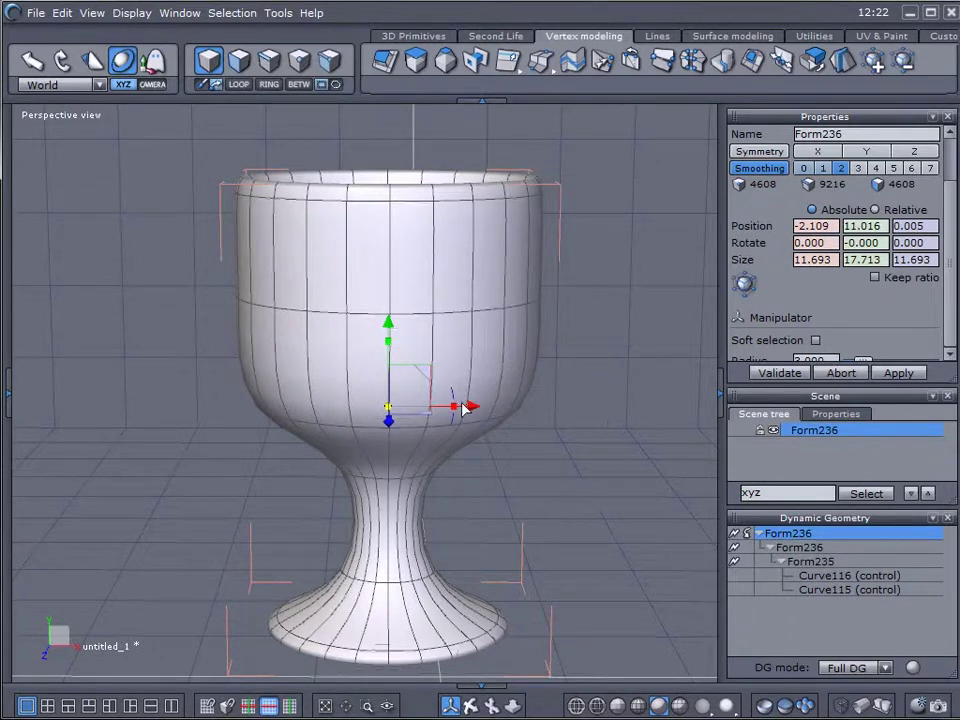
pyautogui.moveTo(572, 463); pyautogui.dragTo(574, 206, button='middle')
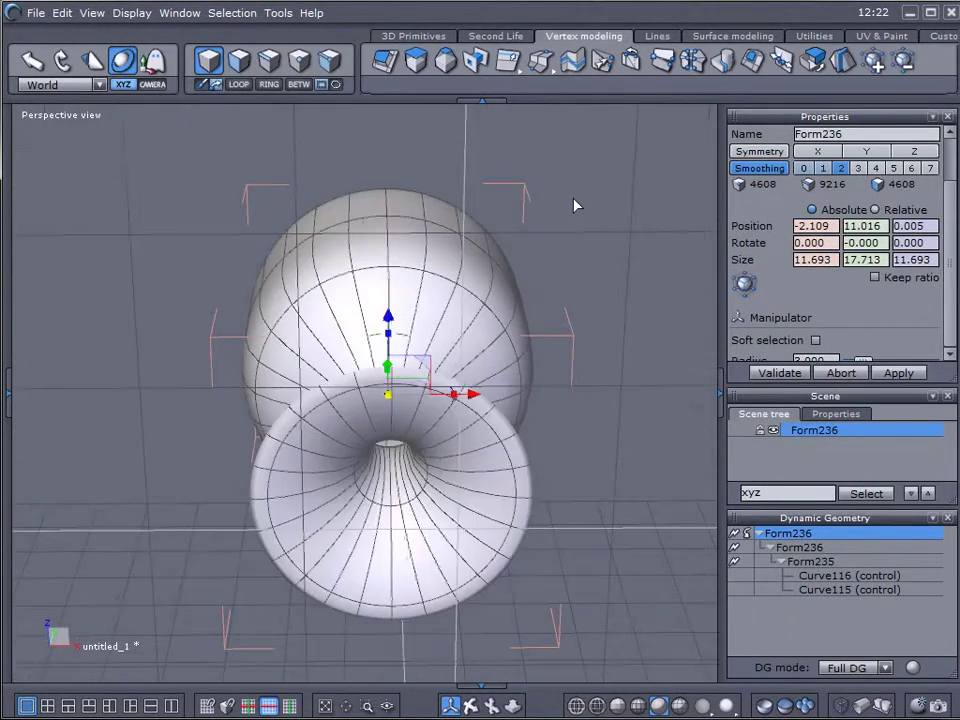
pyautogui.click(810, 562)
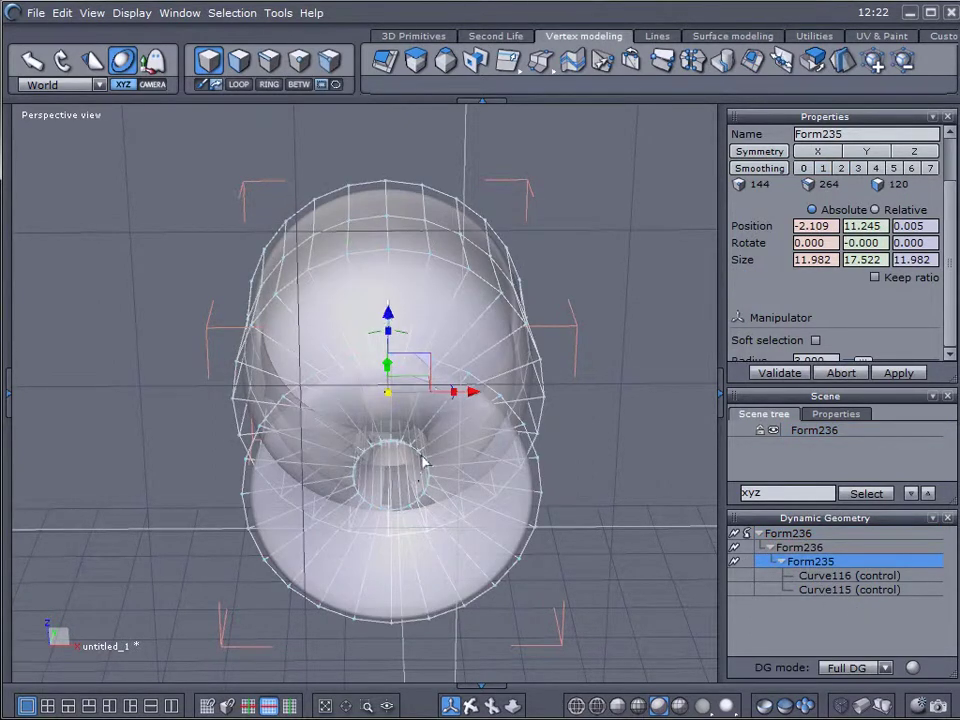
pyautogui.click(754, 64)
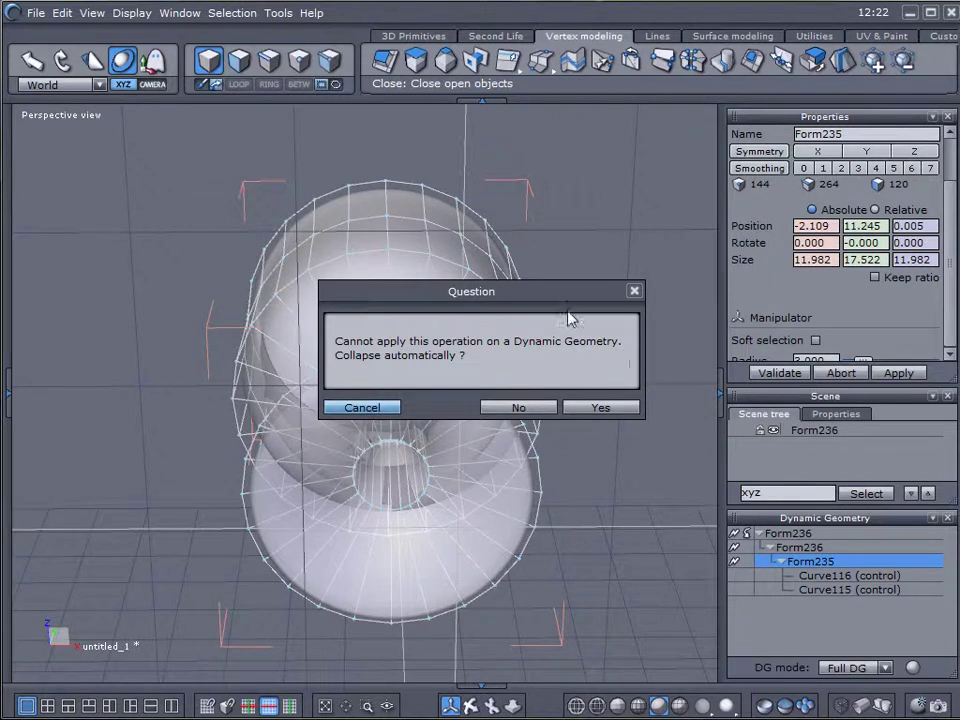
pyautogui.click(364, 410)
pyautogui.moveTo(636, 430); pyautogui.dragTo(324, 155, button='right')
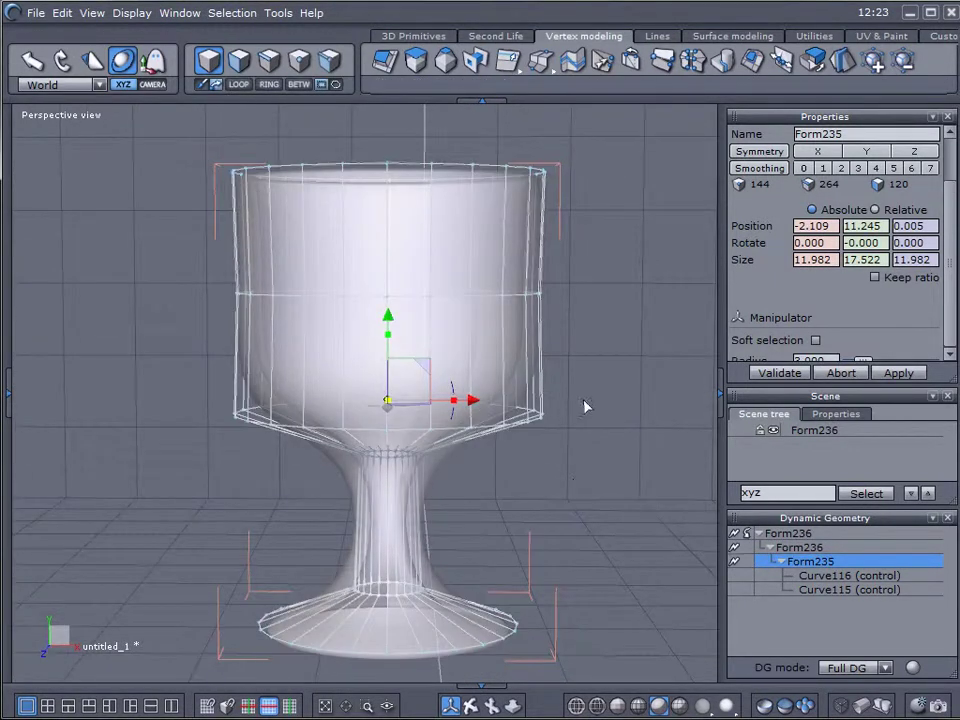
pyautogui.moveTo(574, 336); pyautogui.dragTo(589, 358, button='middle')
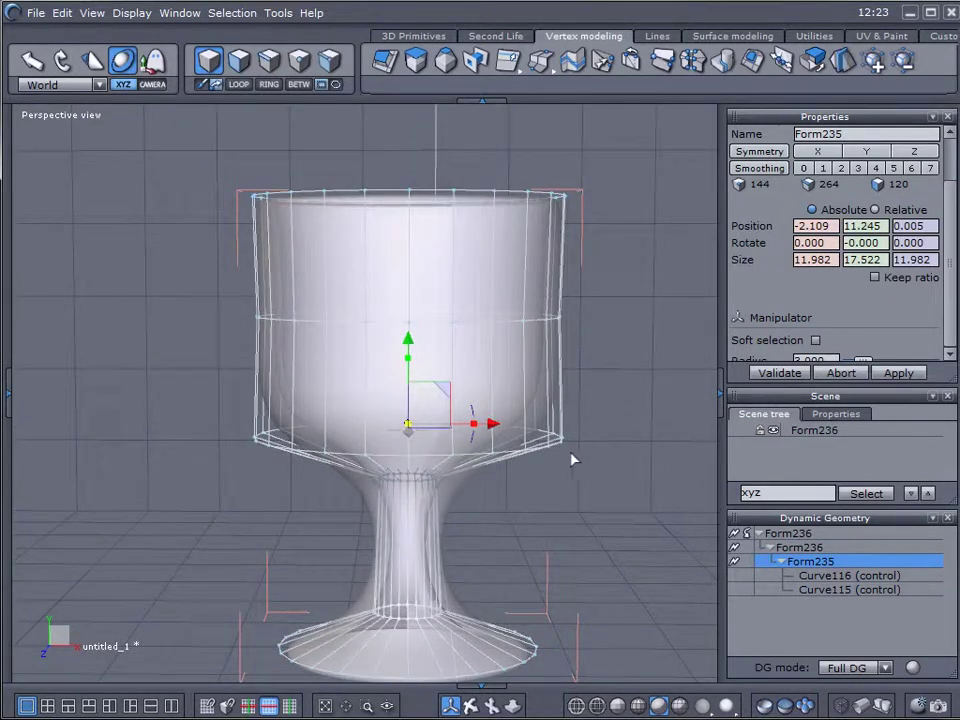
pyautogui.moveTo(577, 445); pyautogui.dragTo(600, 516, button='right')
# Step: Select the goblet Form236, glance at the File export options without exporting, and orbit to a side-on view
pyautogui.click(795, 533)
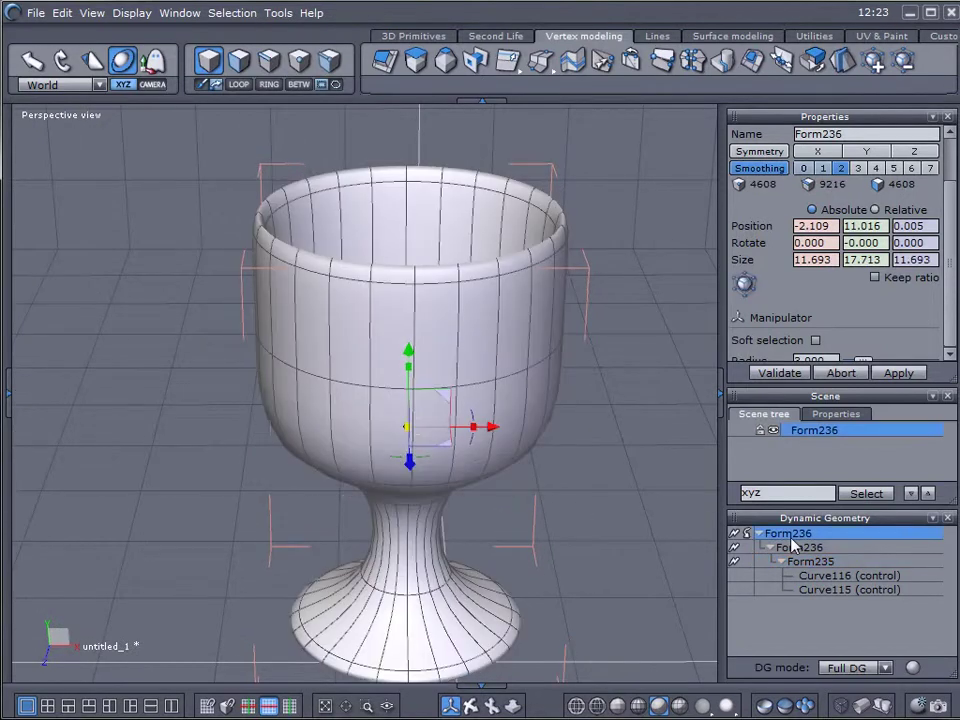
pyautogui.click(33, 14)
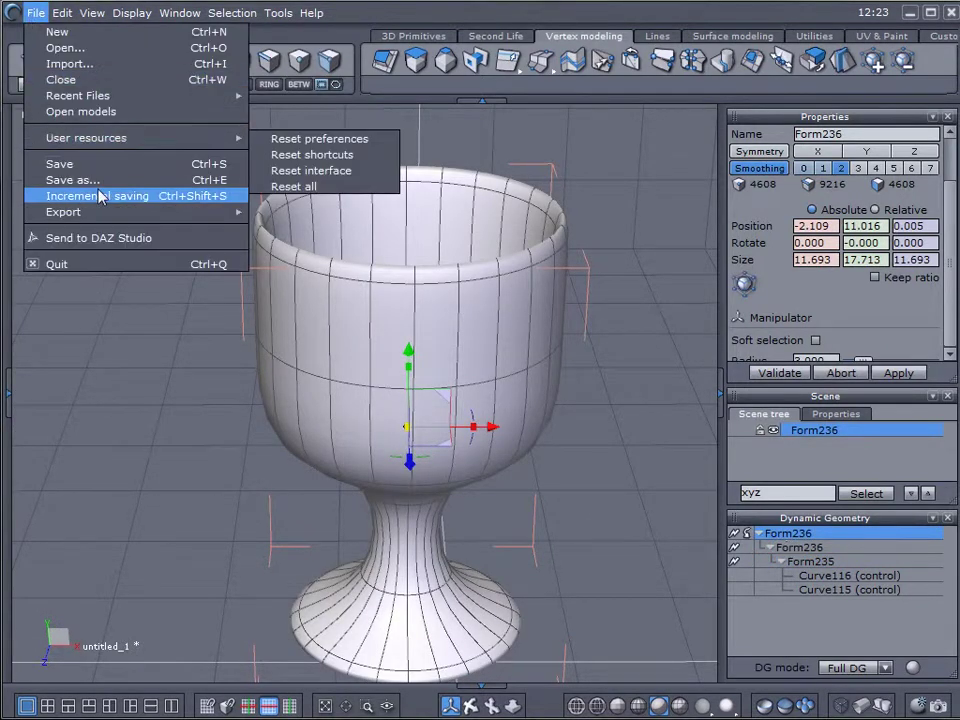
pyautogui.moveTo(180, 212)
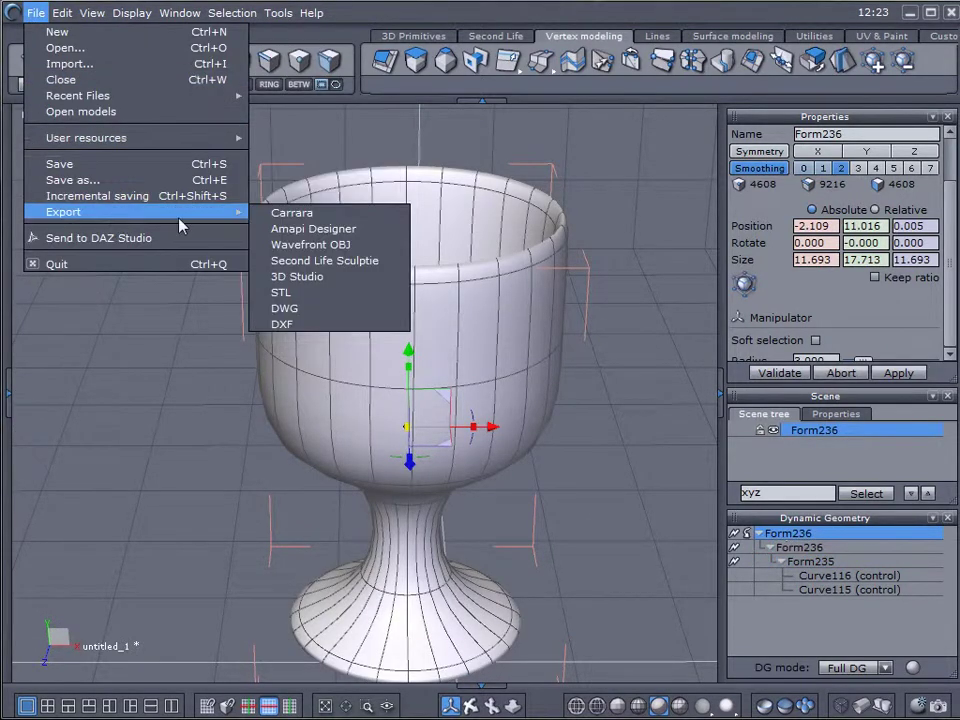
pyautogui.click(670, 291)
pyautogui.moveTo(615, 486); pyautogui.dragTo(410, 122, button='middle')
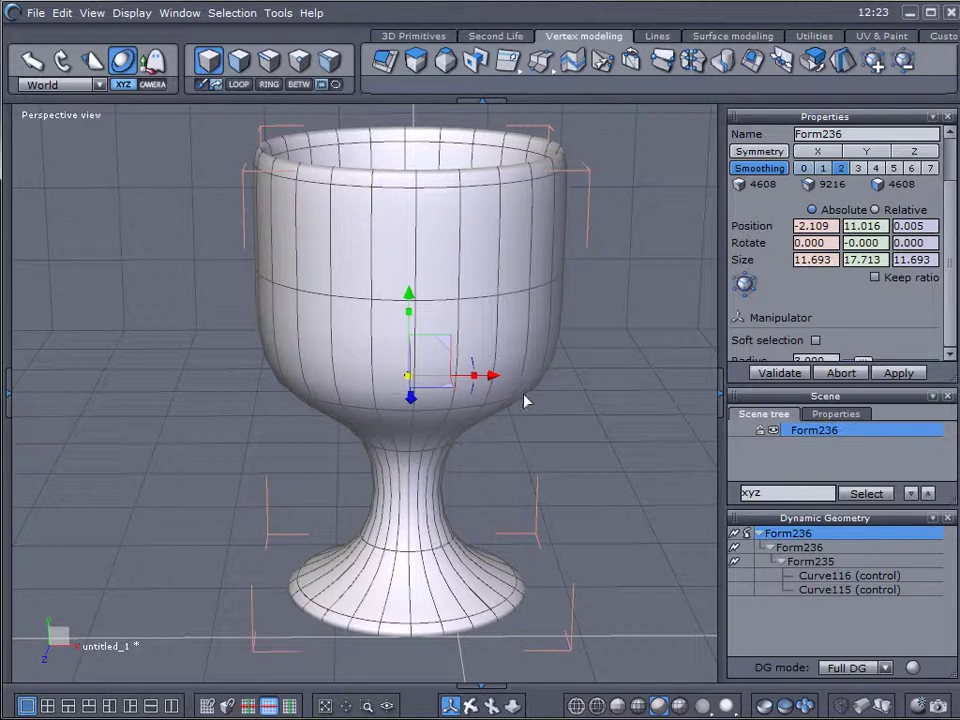
pyautogui.moveTo(529, 418); pyautogui.dragTo(530, 440, button='middle')
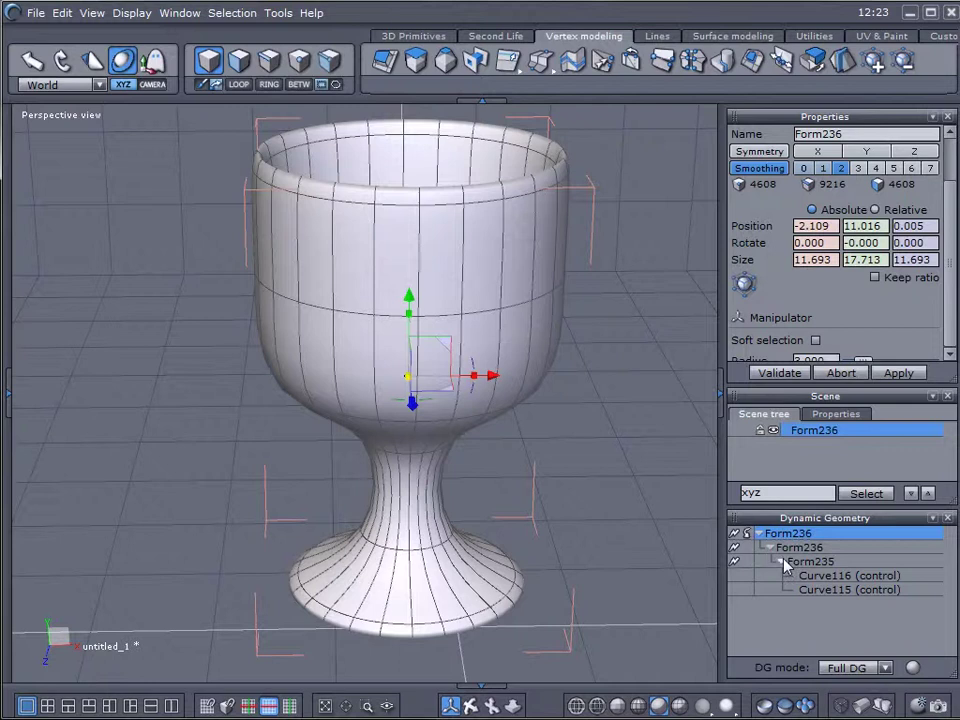
# Step: Collapse Form235 into a control object, then toggle between its cage and the smoothed Form236
pyautogui.click(737, 564)
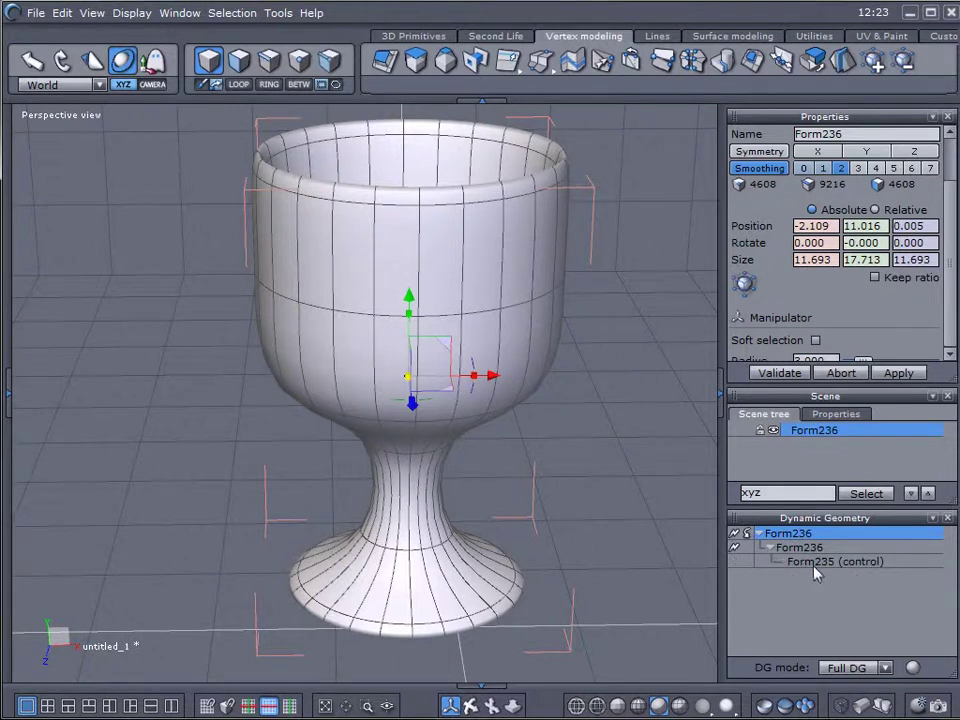
pyautogui.click(816, 563)
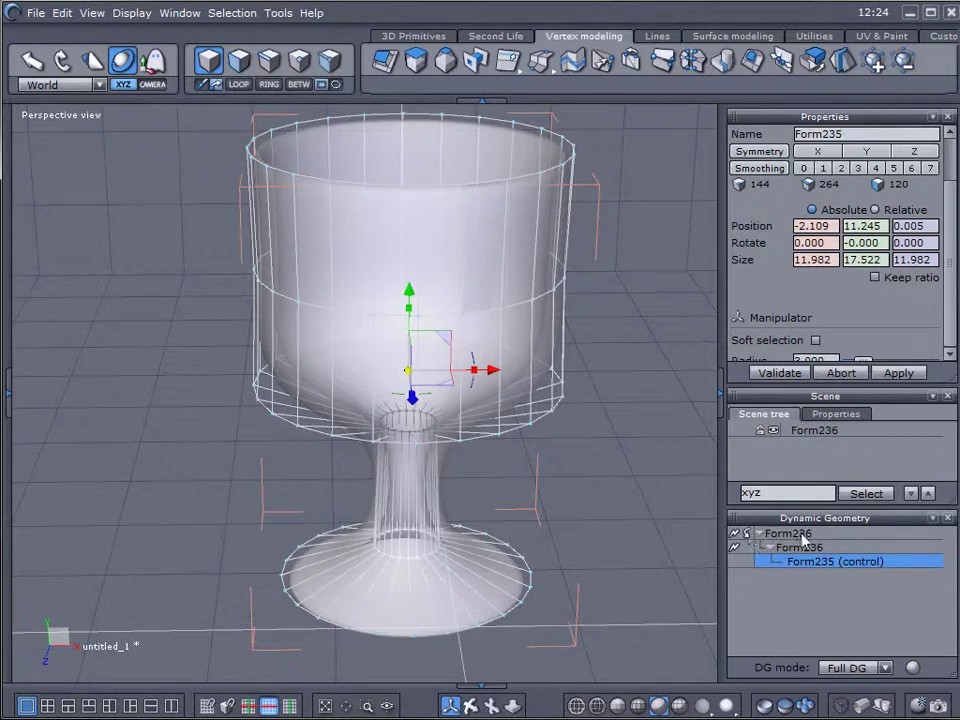
pyautogui.click(803, 537)
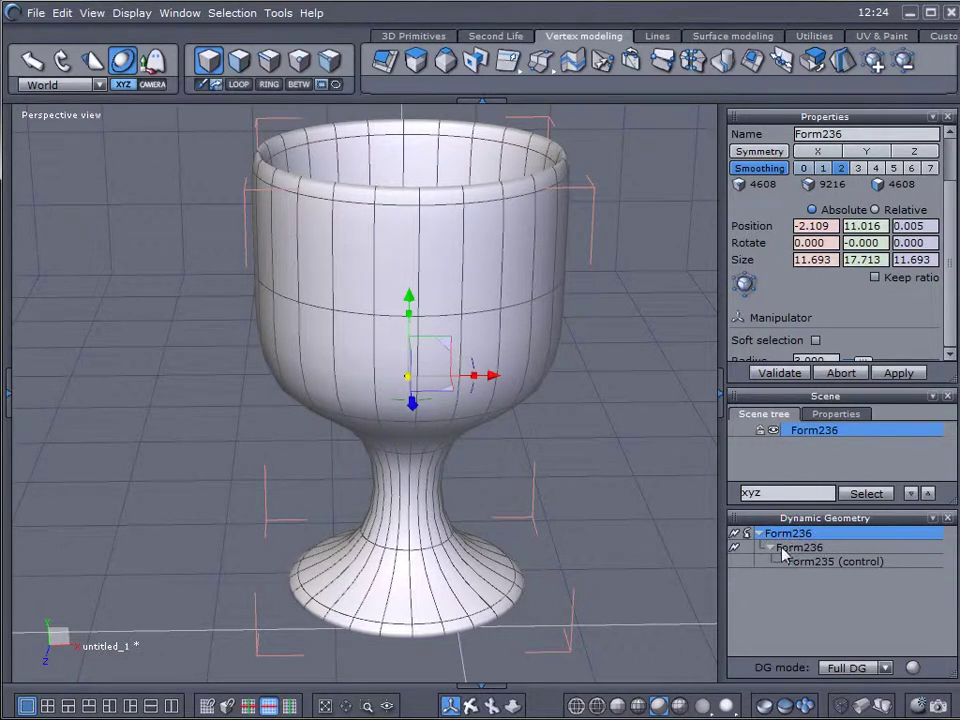
pyautogui.click(808, 562)
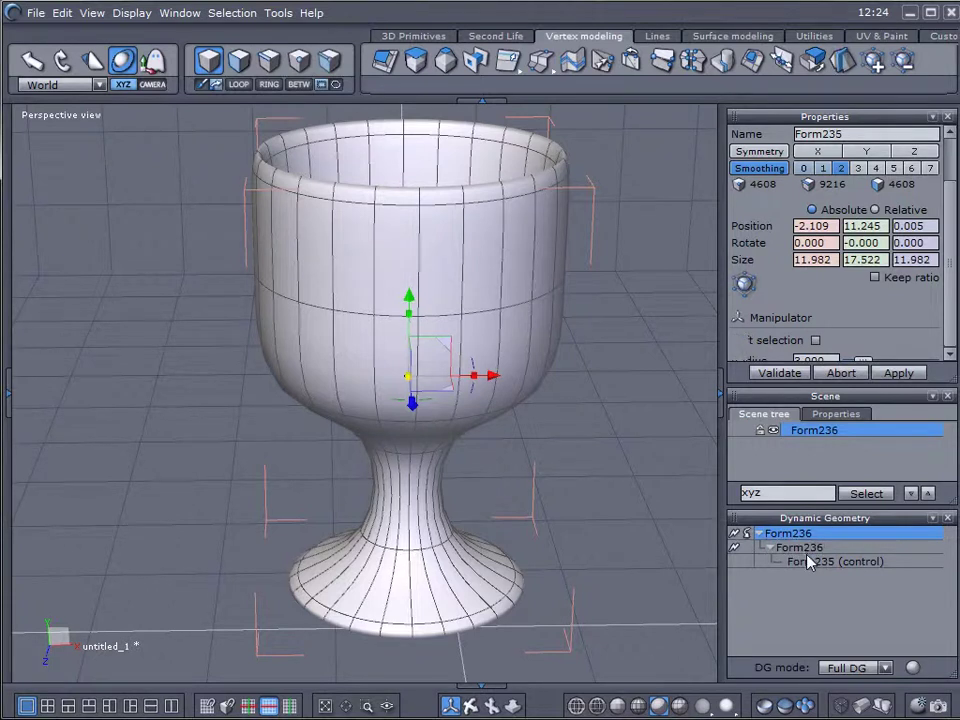
pyautogui.click(808, 535)
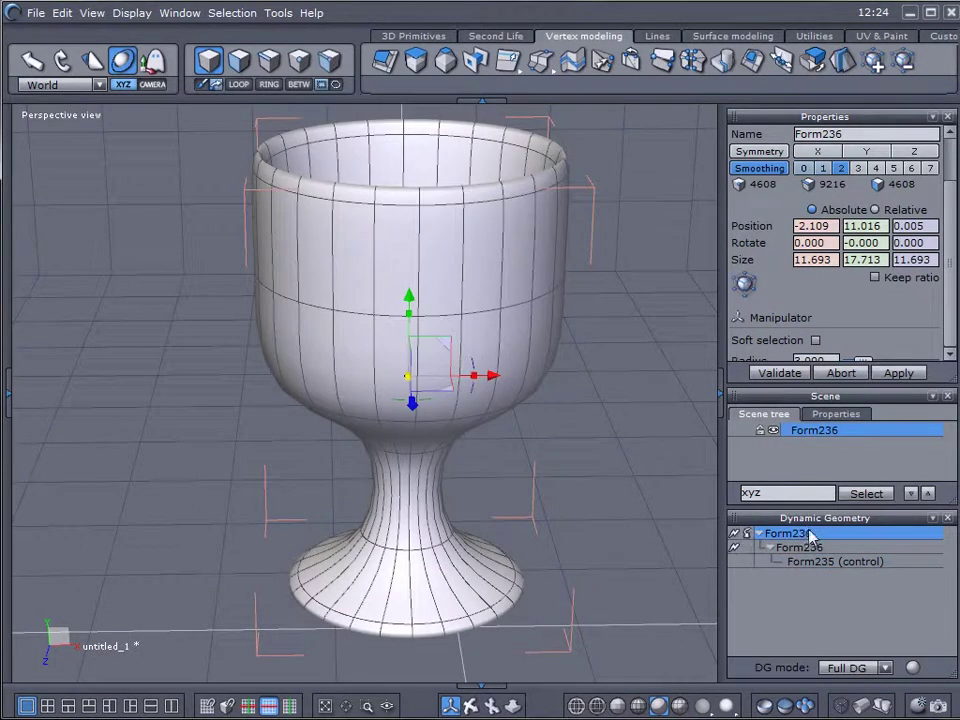
pyautogui.click(835, 563)
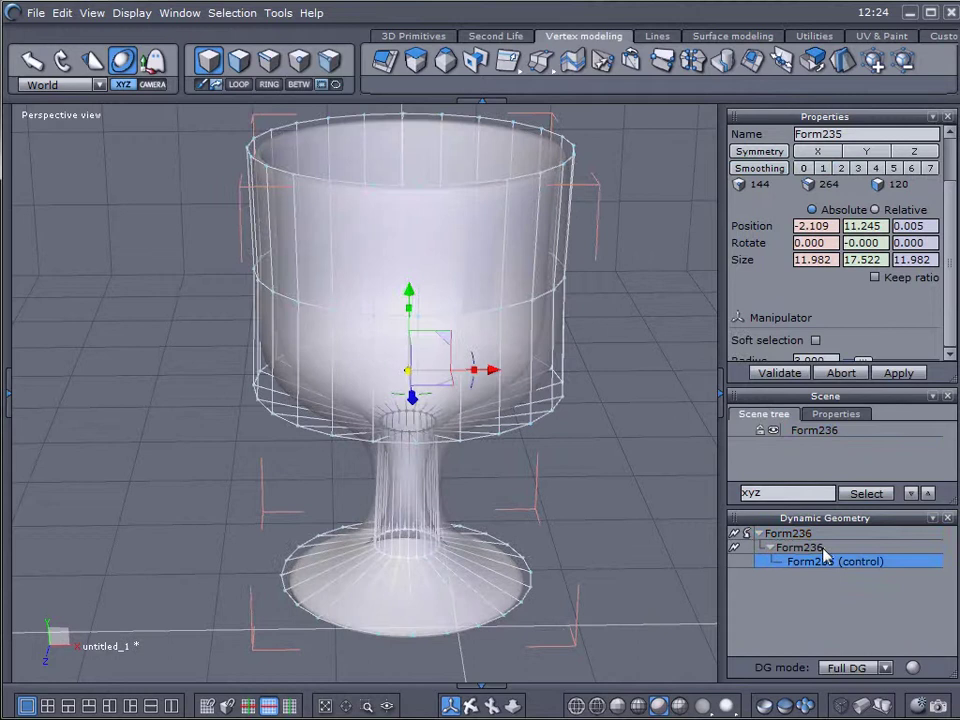
pyautogui.click(800, 536)
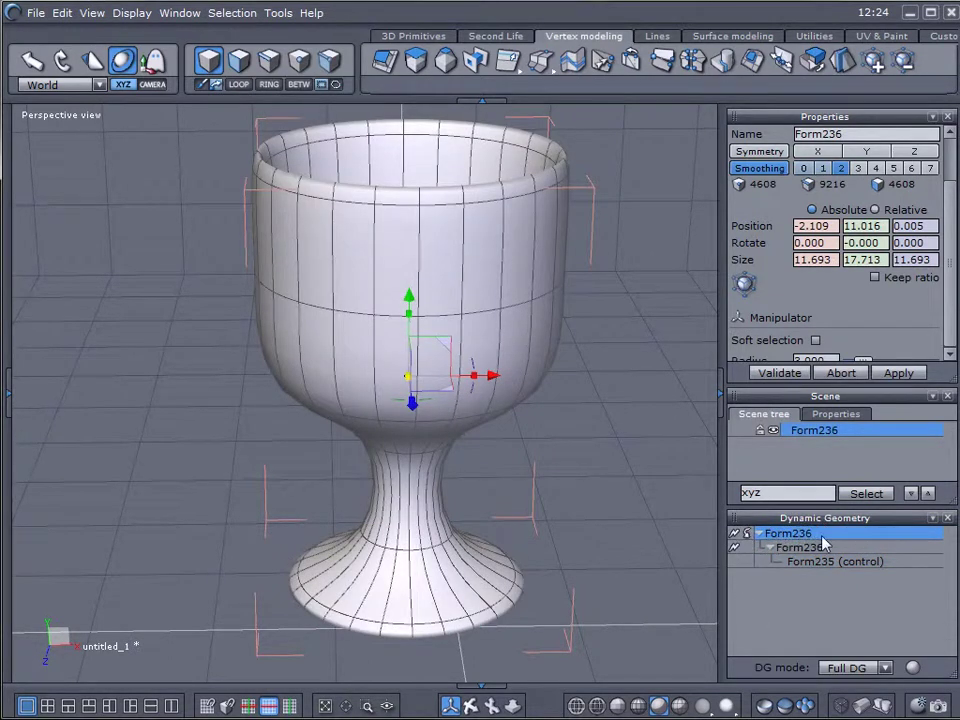
# Step: Freeze Form236's smoothing into a dense mesh, inspect it, then undo to restore the dynamic geometry
pyautogui.click(736, 534)
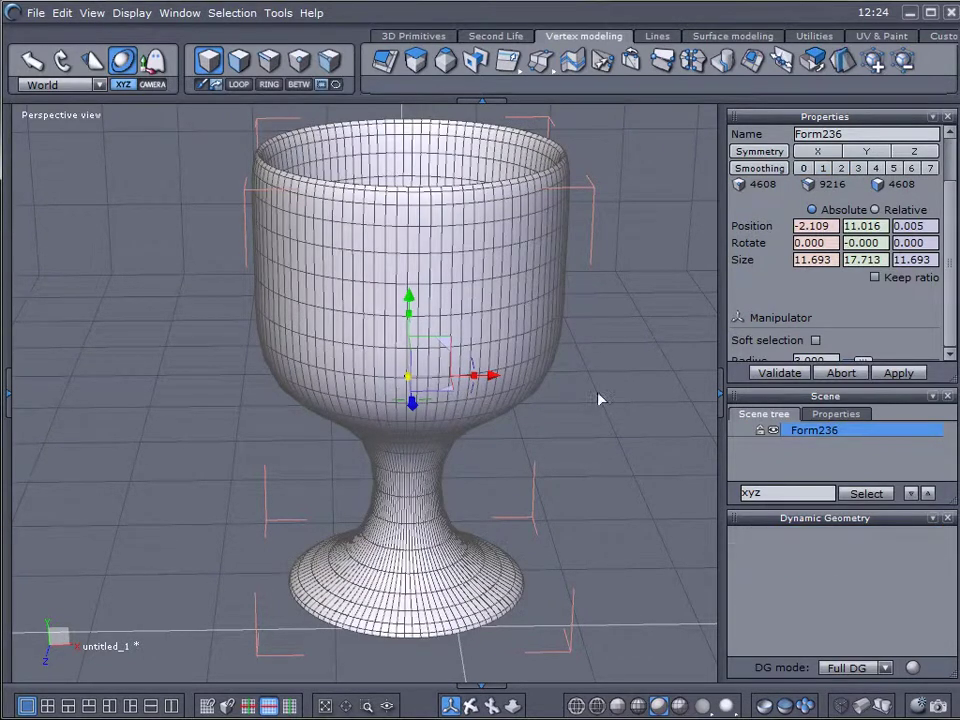
pyautogui.moveTo(688, 395); pyautogui.dragTo(345, 313, button='middle')
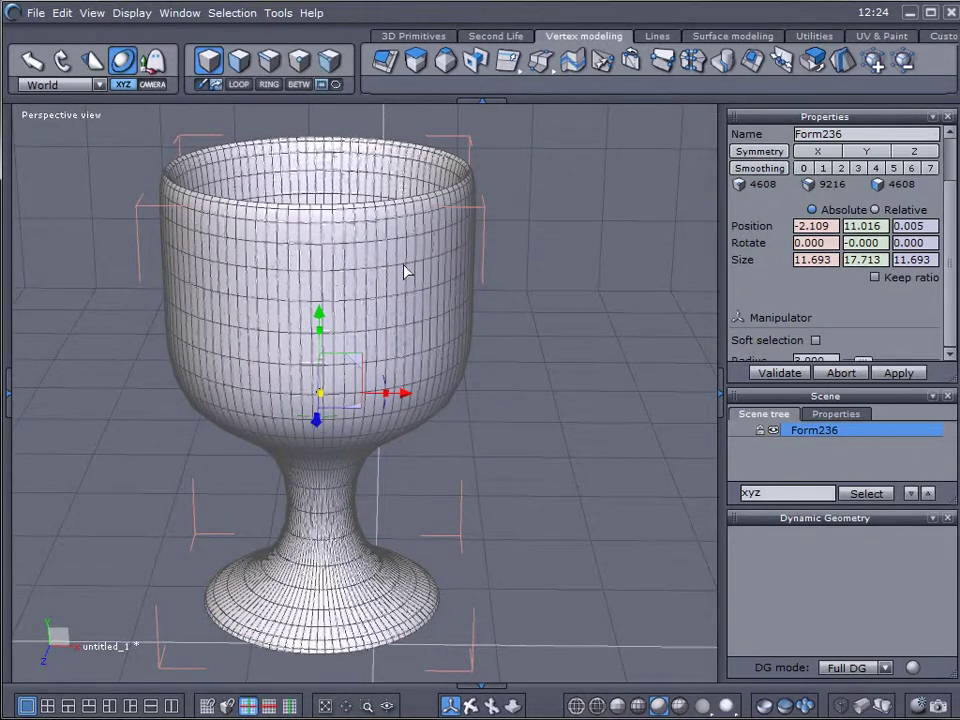
pyautogui.press('pageup')
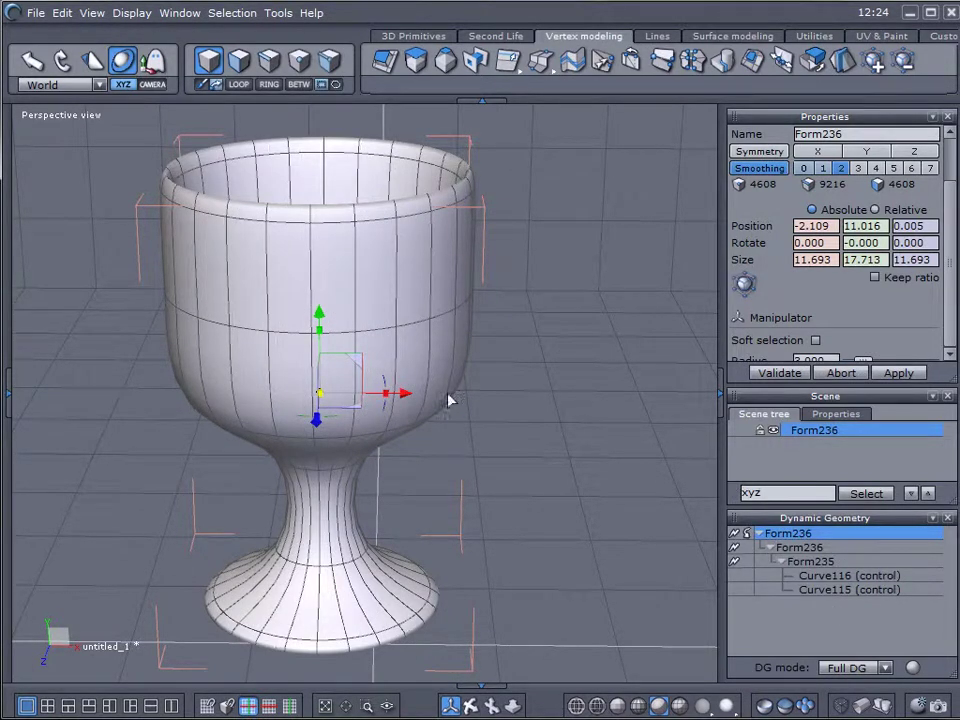
pyautogui.moveTo(519, 396); pyautogui.dragTo(518, 392, button='middle')
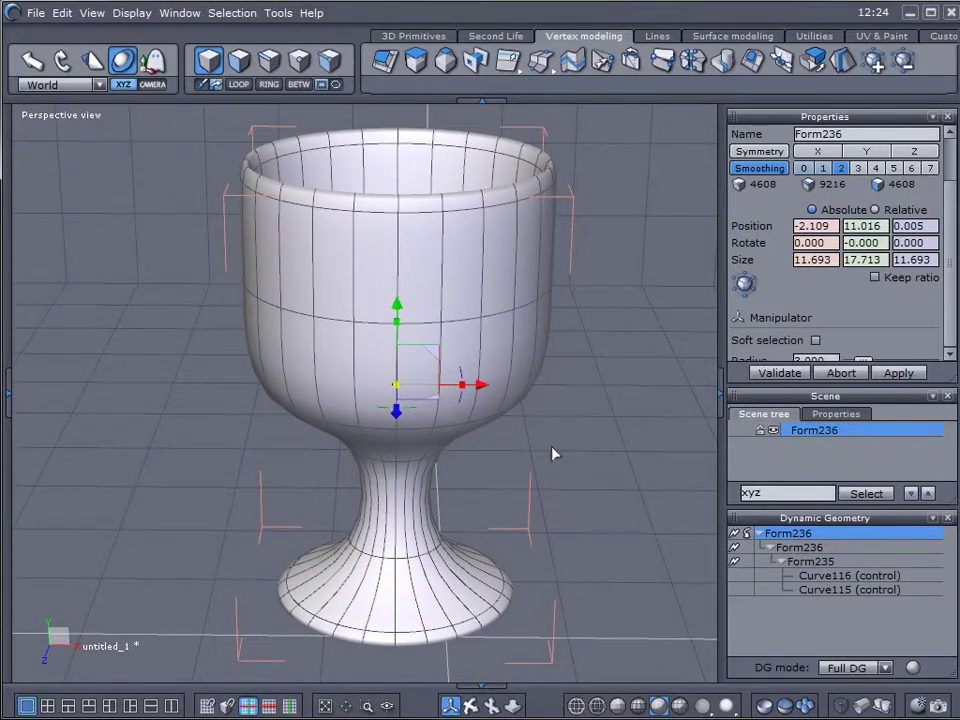
pyautogui.moveTo(552, 453); pyautogui.dragTo(558, 447, button='middle')
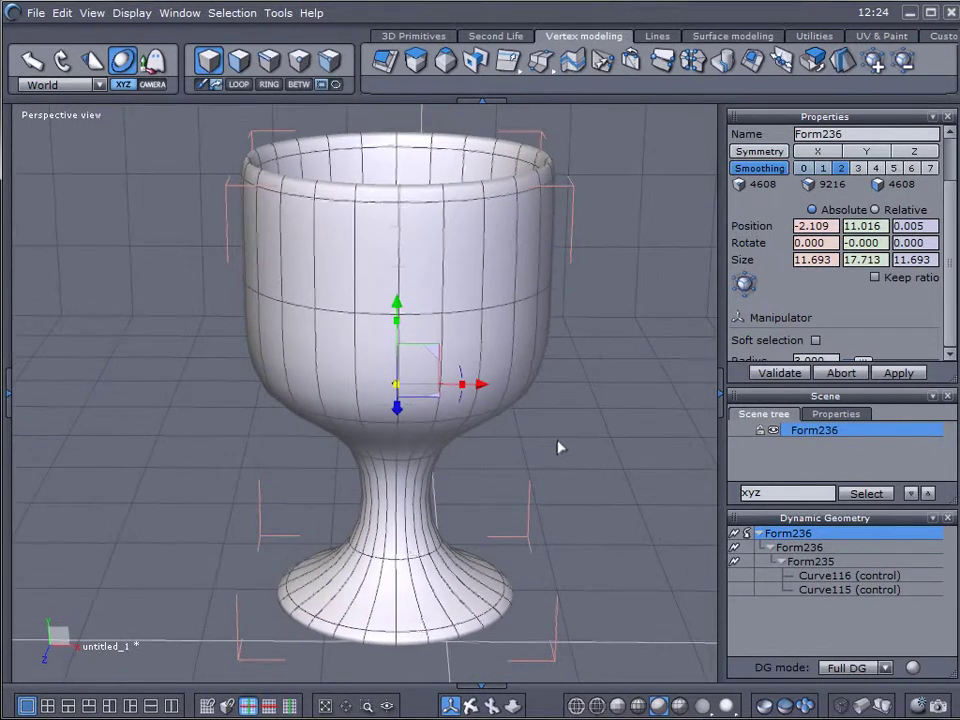
# Step: Insert two new points on the upper and lower parts of profile curve Curve115, then check the smoothed goblet
pyautogui.click(836, 590)
pyautogui.scroll(5, 553, 424)
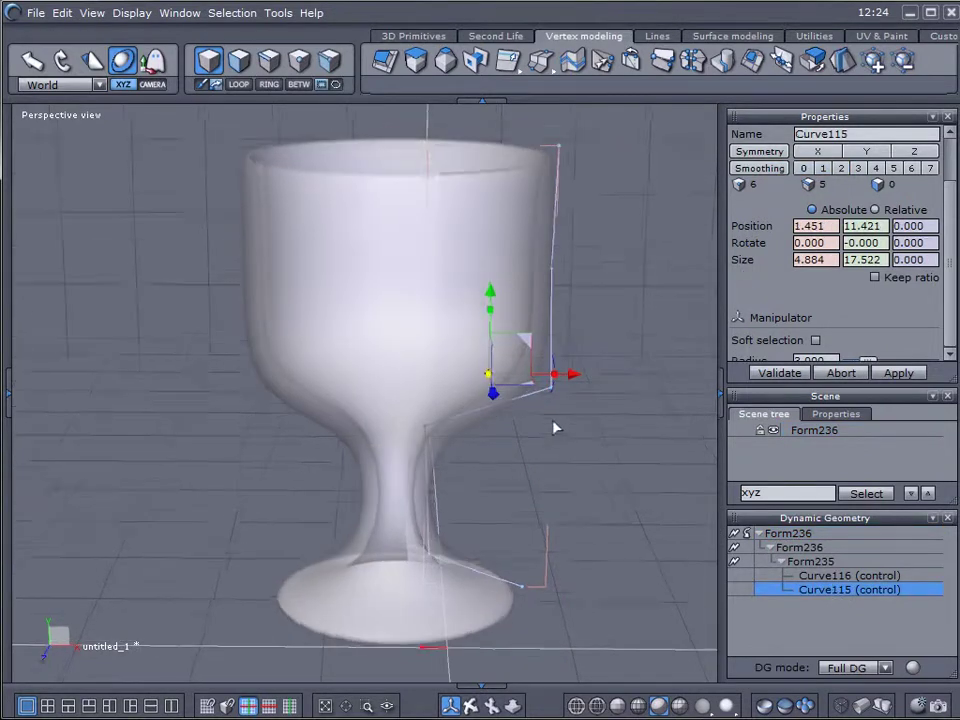
pyautogui.moveTo(568, 415); pyautogui.dragTo(591, 442, button='middle')
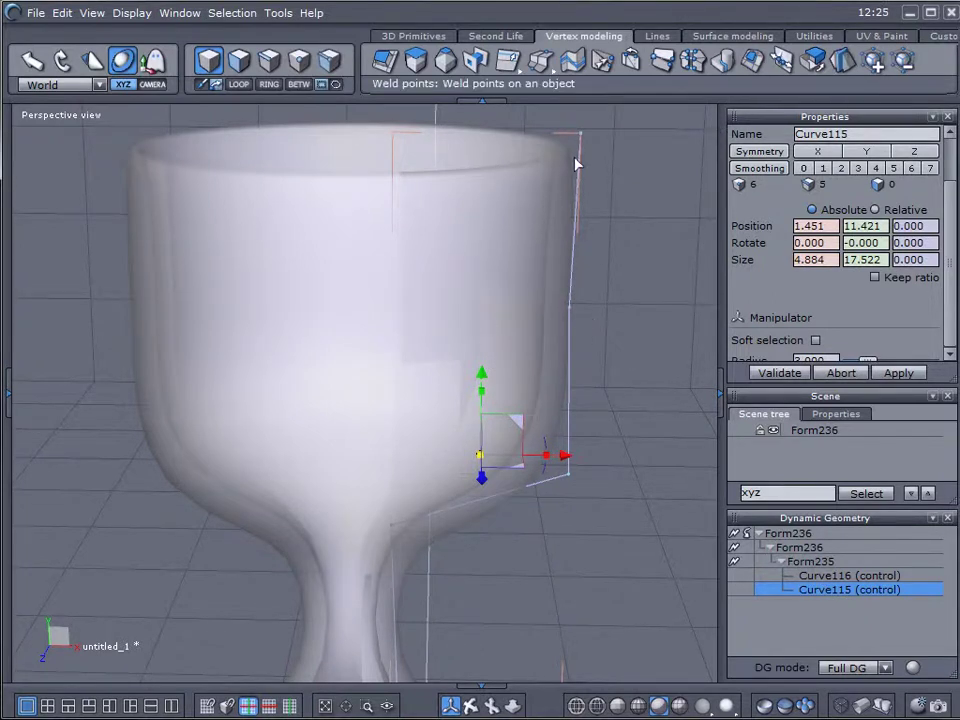
pyautogui.click(658, 40)
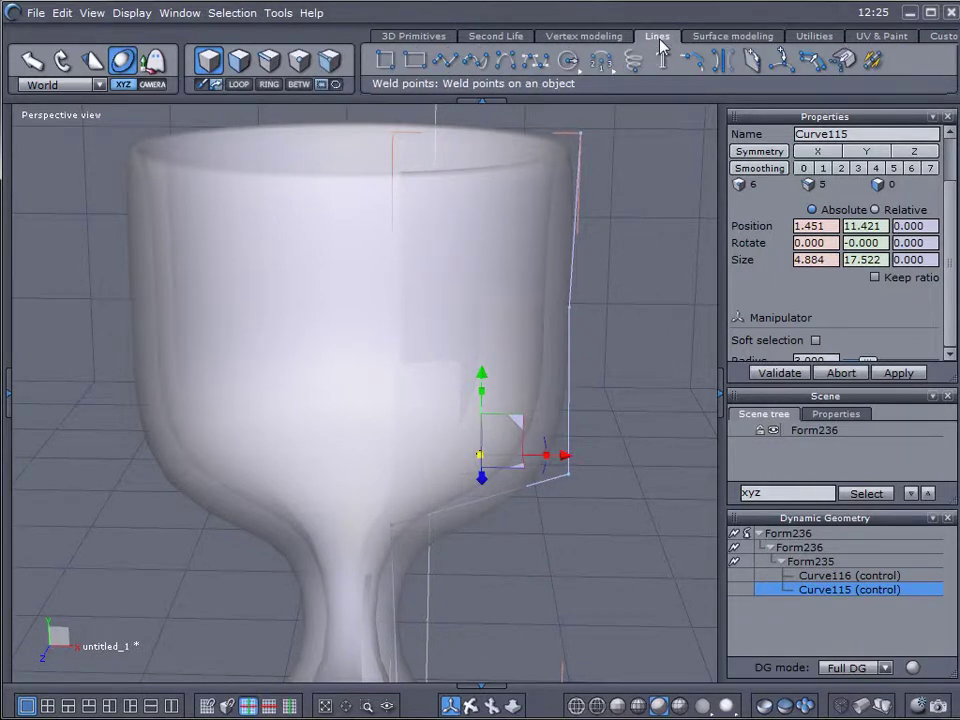
pyautogui.click(787, 63)
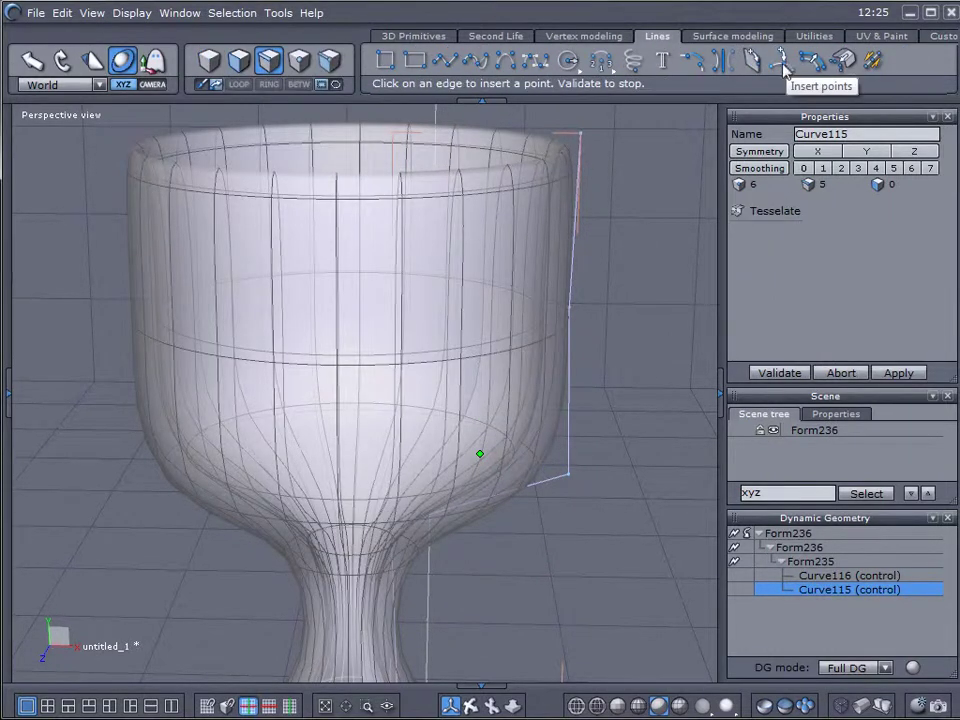
pyautogui.click(576, 224)
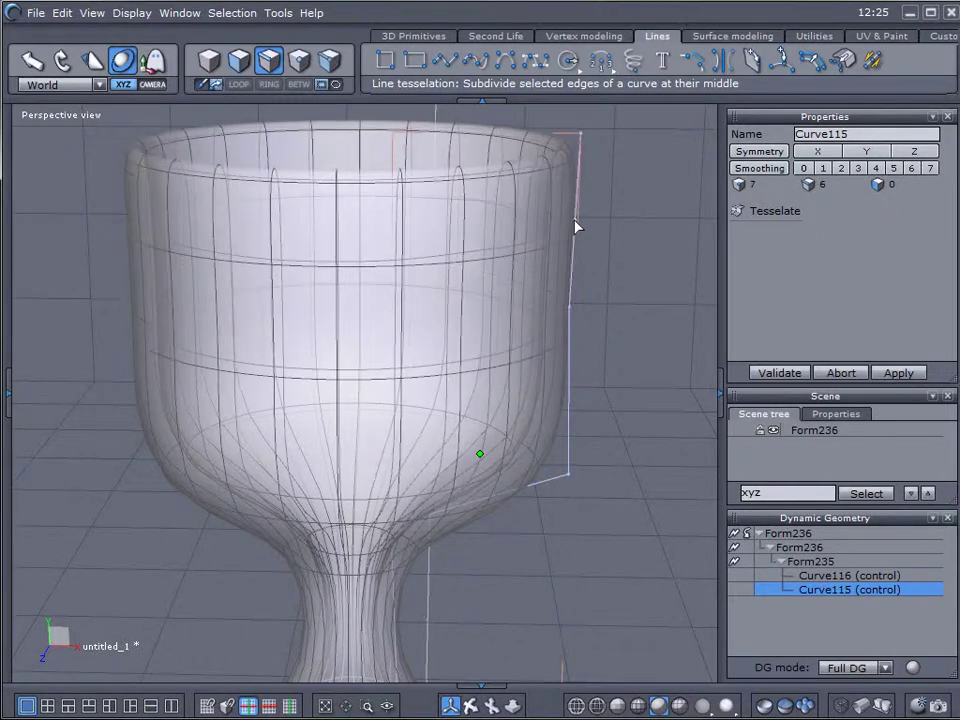
pyautogui.click(567, 406)
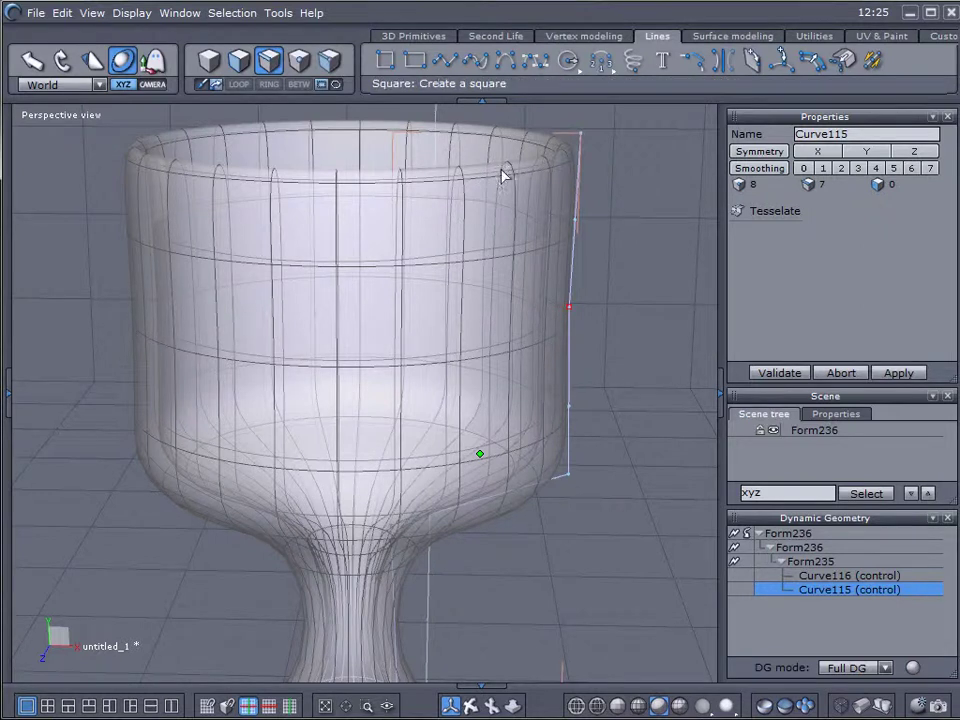
pyautogui.press('F4')
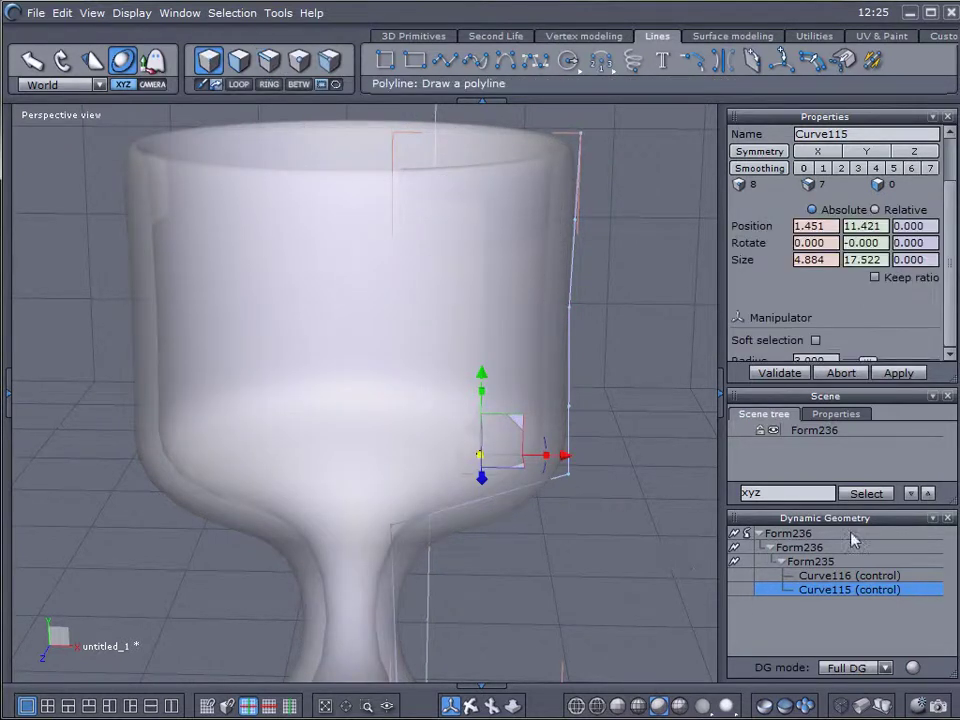
pyautogui.click(810, 534)
pyautogui.moveTo(521, 446); pyautogui.dragTo(493, 337, button='middle')
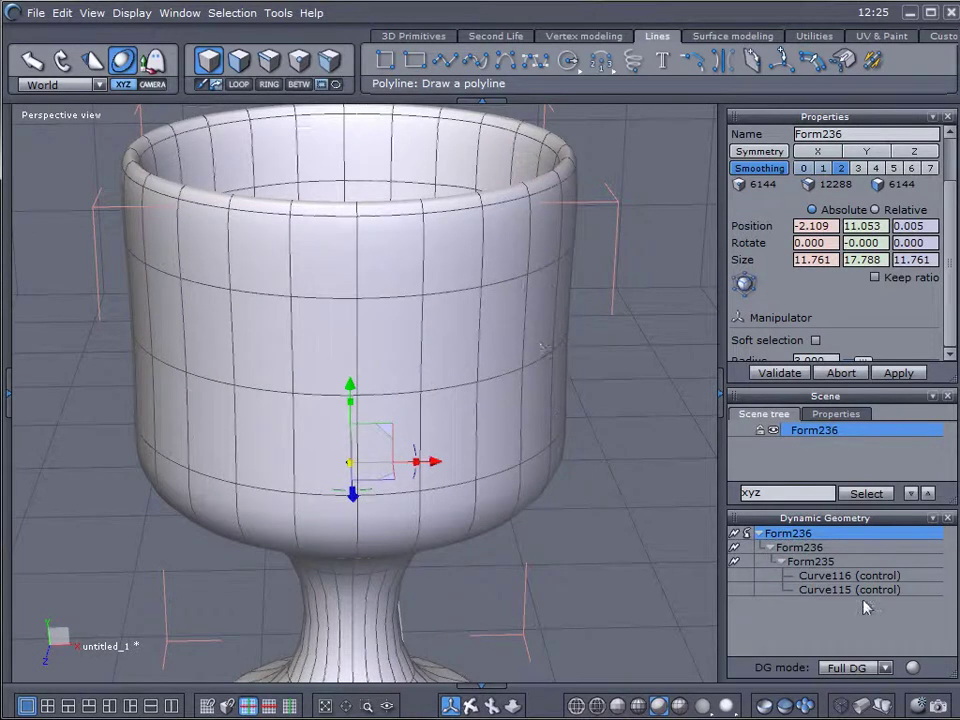
# Step: Push the upper and middle points of Curve115 outward to widen the bowl
pyautogui.click(830, 590)
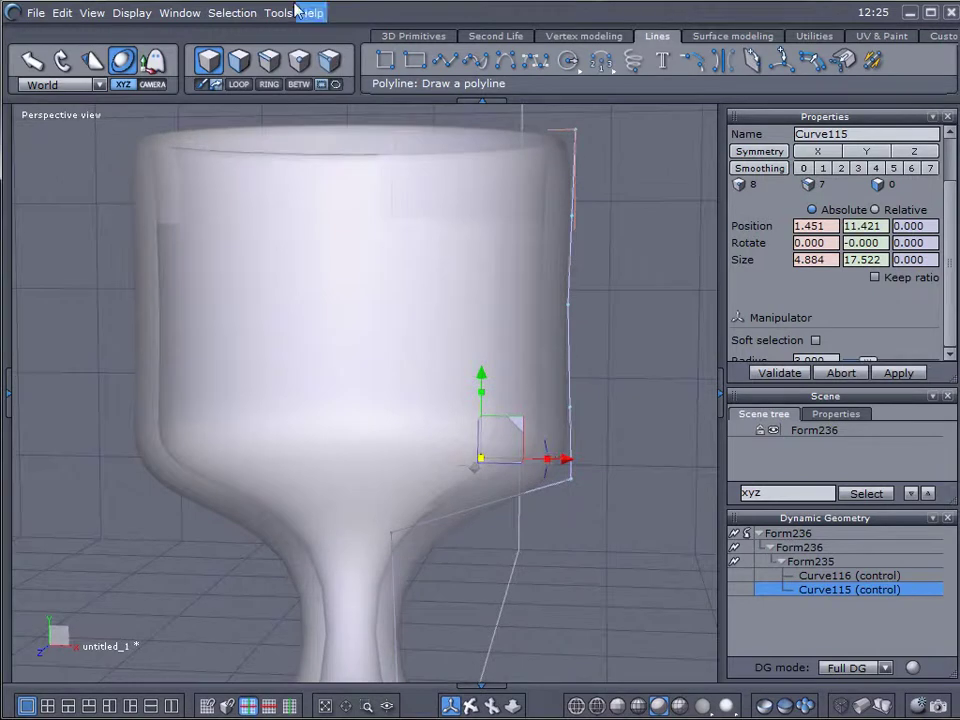
pyautogui.click(306, 64)
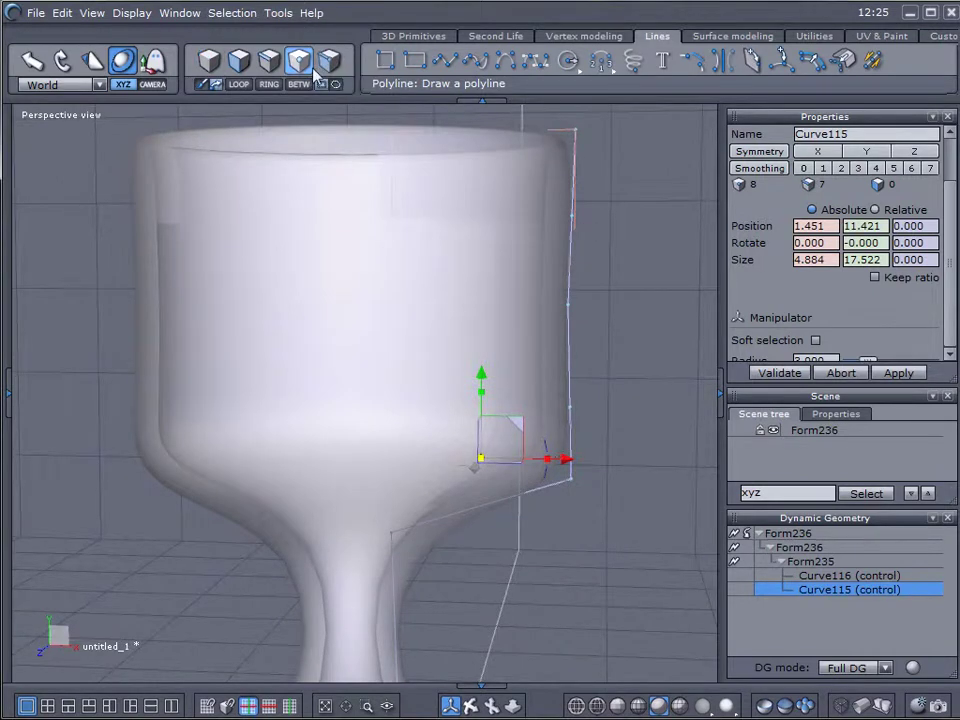
pyautogui.click(571, 216)
pyautogui.moveTo(655, 214); pyautogui.dragTo(686, 214)
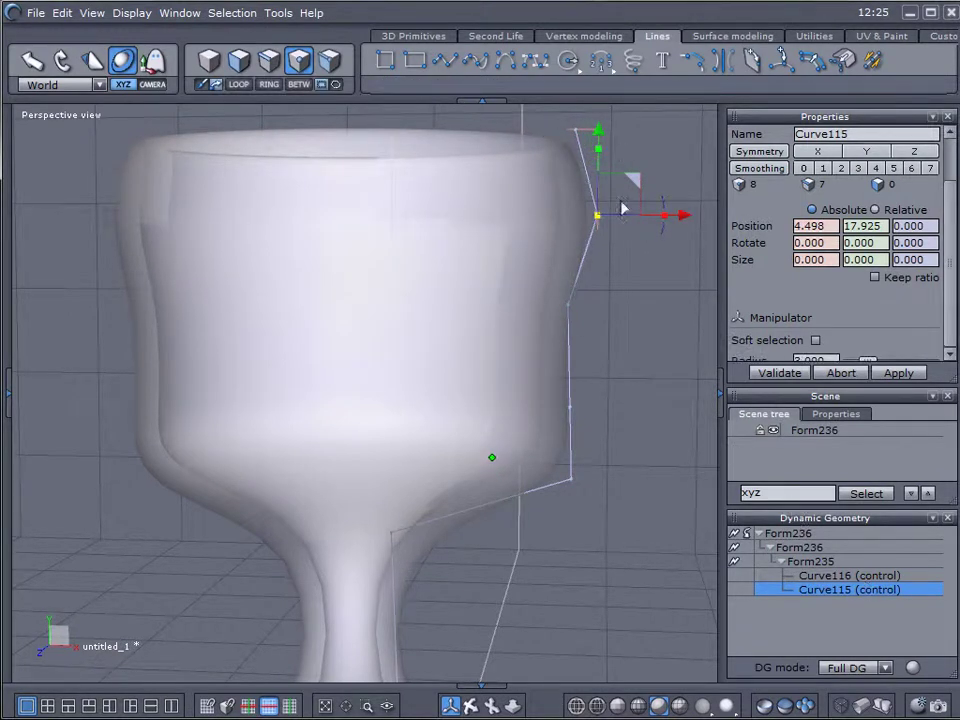
pyautogui.click(570, 305)
pyautogui.moveTo(638, 304); pyautogui.dragTo(669, 304)
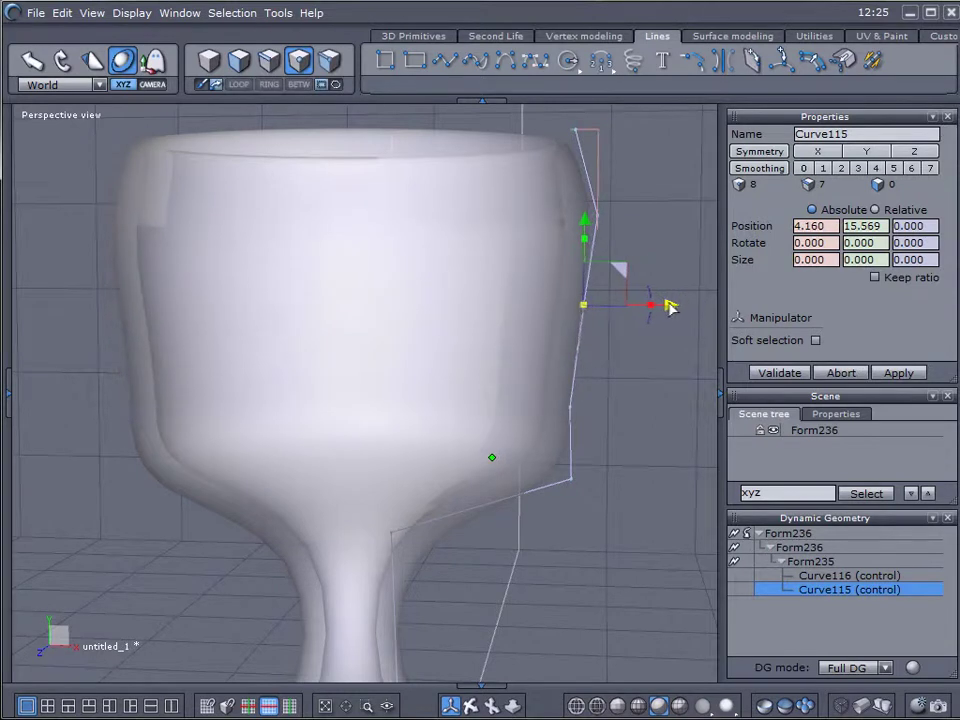
# Step: Fine-tune the inserted points and pull the rim point inward to 3.745, 17.925 for straighter sides
pyautogui.click(571, 408)
pyautogui.moveTo(664, 407)
pyautogui.mouseDown()
pyautogui.moveTo(681, 407)
pyautogui.moveTo(658, 407)
pyautogui.mouseUp()
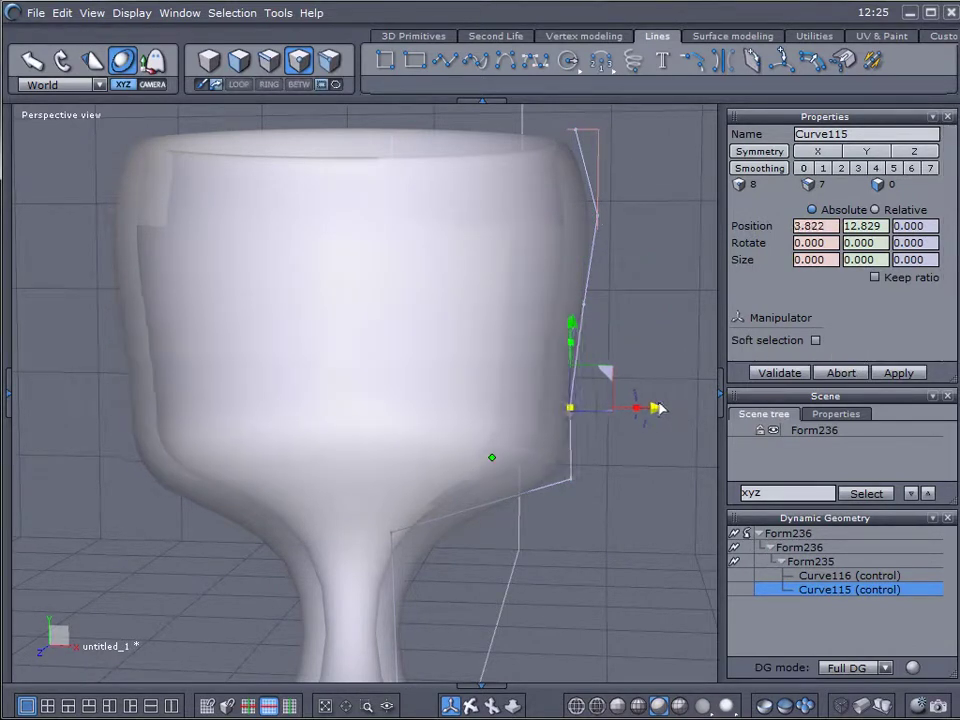
pyautogui.click(583, 305)
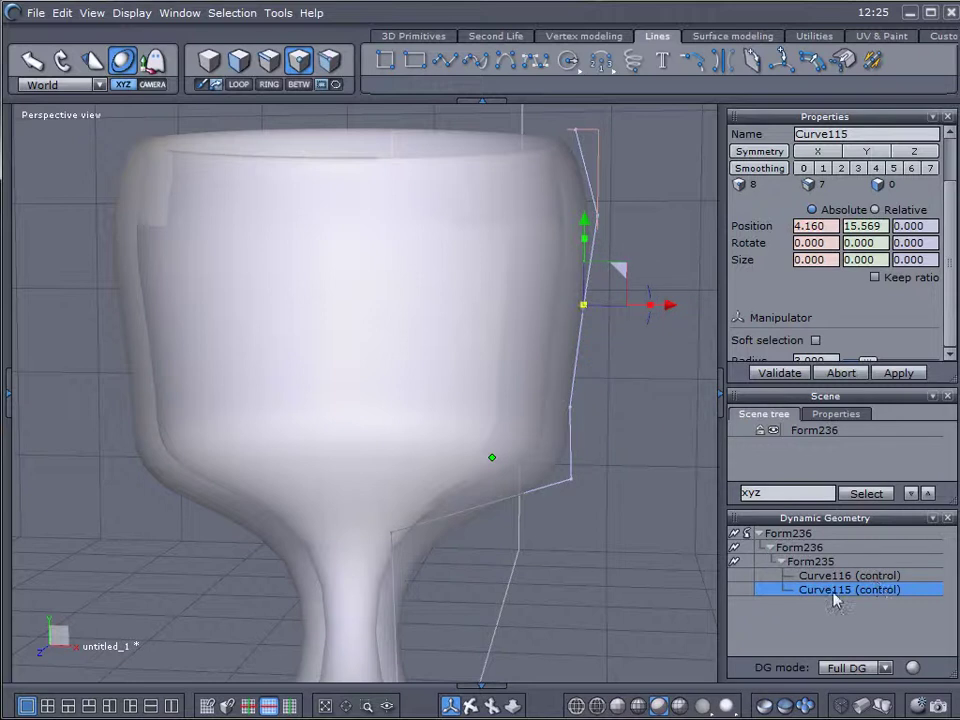
pyautogui.moveTo(675, 310); pyautogui.dragTo(653, 306)
pyautogui.click(597, 220)
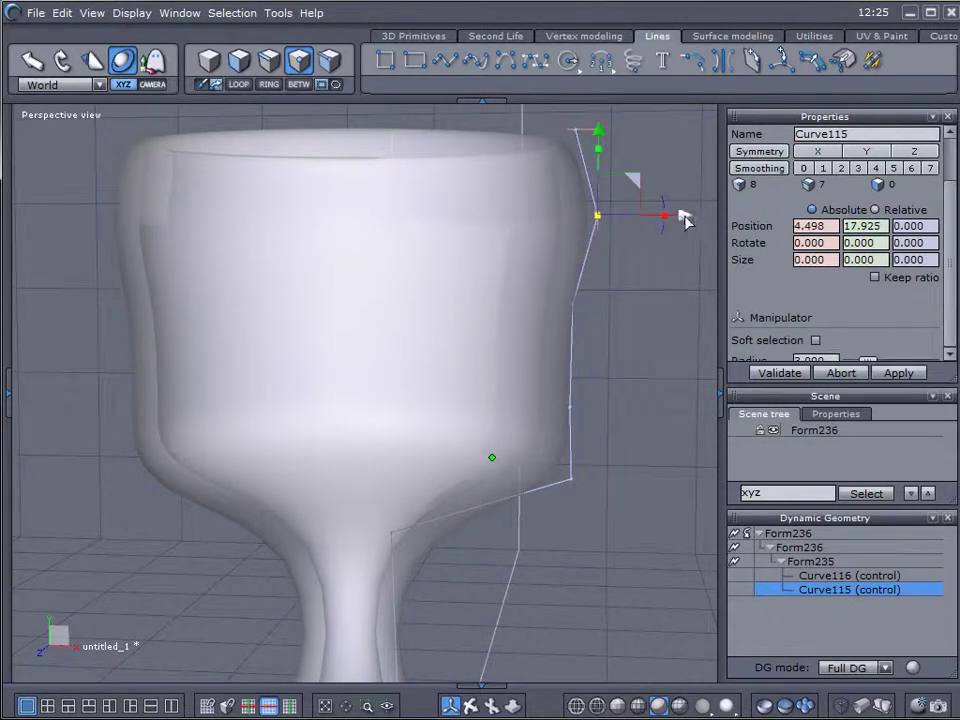
pyautogui.moveTo(681, 214); pyautogui.dragTo(656, 214)
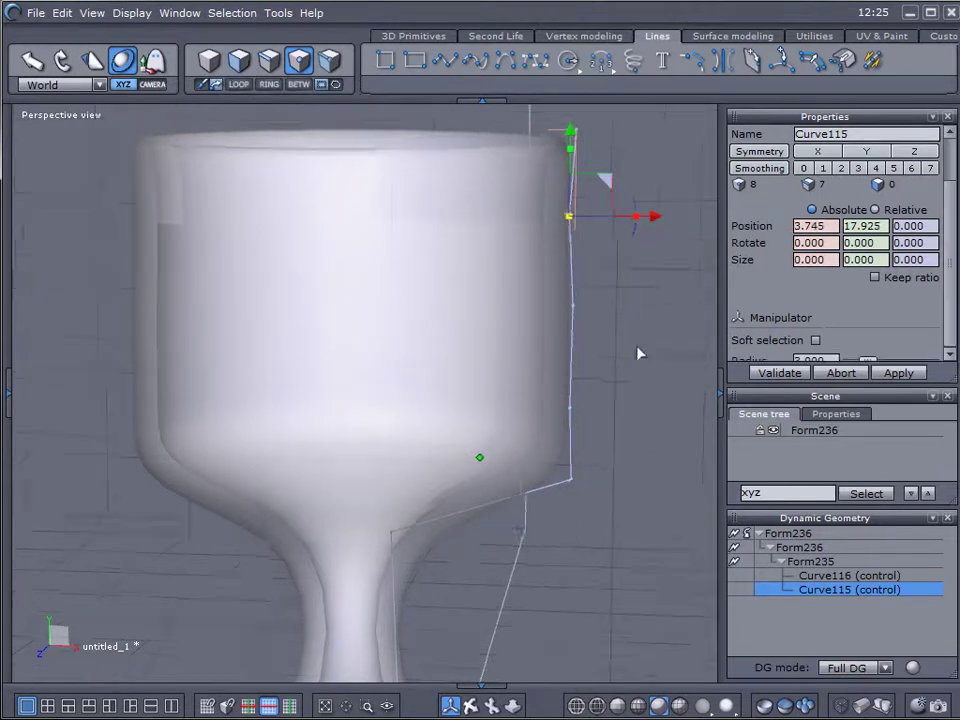
pyautogui.moveTo(639, 349); pyautogui.dragTo(632, 416, button='right')
pyautogui.scroll(-5, 632, 413)
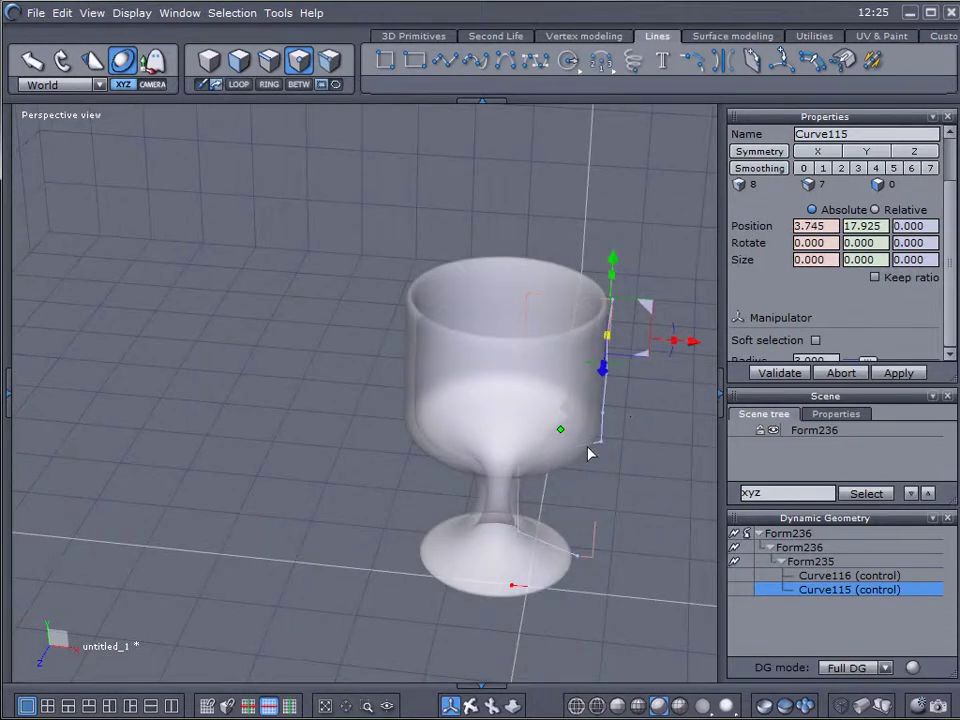
# Step: Show smoothed Form236 and orbit around the reshaped bowl, now 11.761 × 17.797 × 11.761
pyautogui.moveTo(591, 452); pyautogui.dragTo(660, 454, button='right')
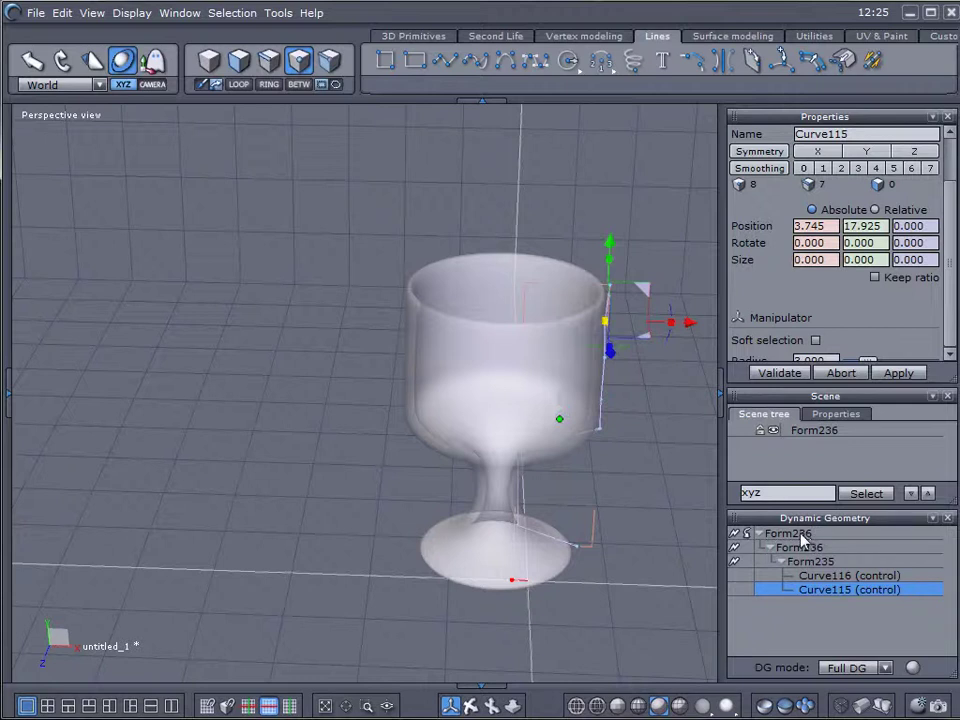
pyautogui.scroll(5, 632, 495)
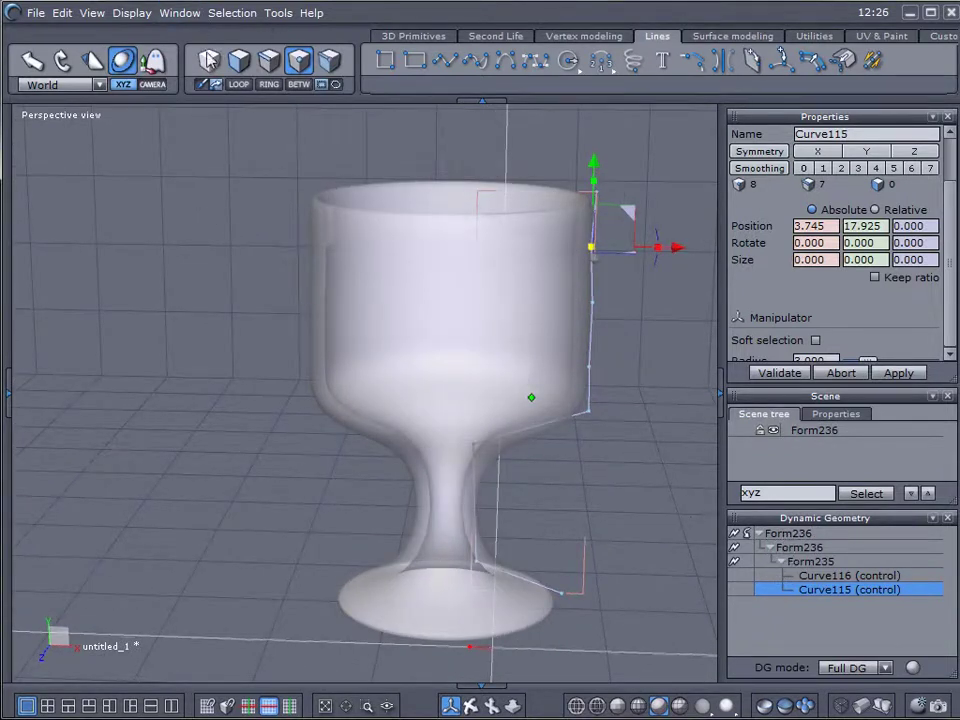
pyautogui.click(800, 535)
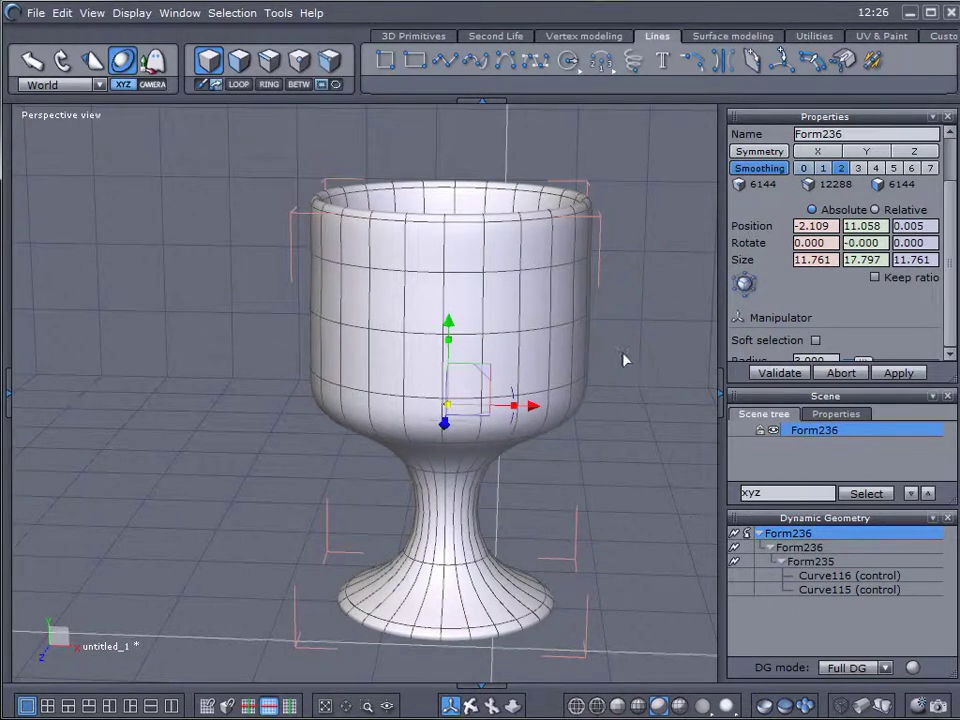
pyautogui.moveTo(622, 358); pyautogui.dragTo(603, 382, button='middle')
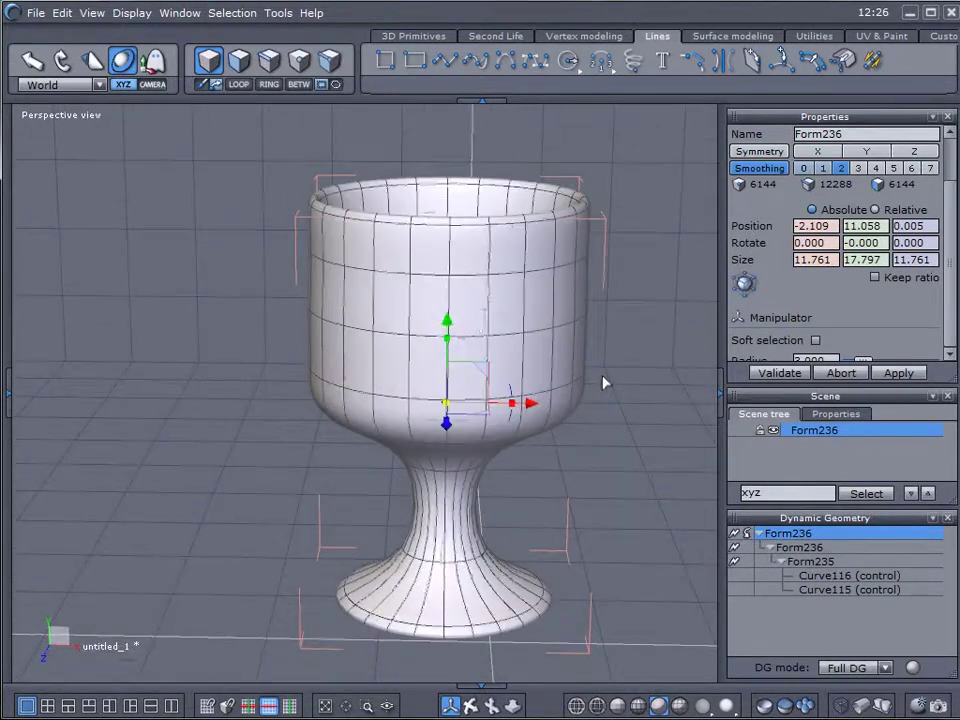